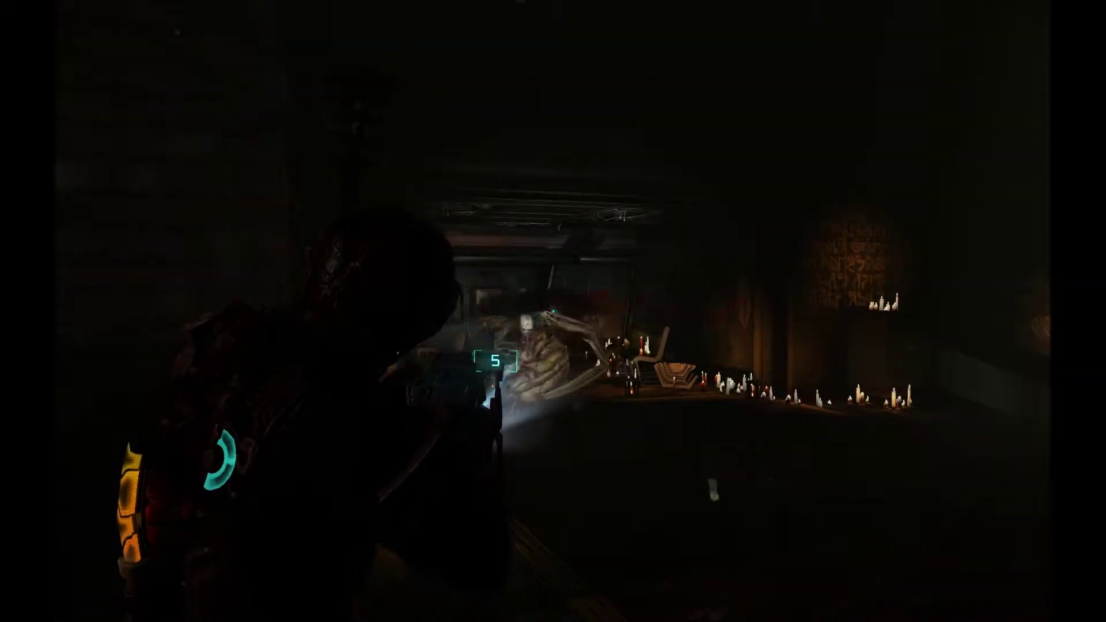
Shoot the creatures near the candles, then look toward the city windows.
{"action": "left_click", "coordinate": [554, 311]}
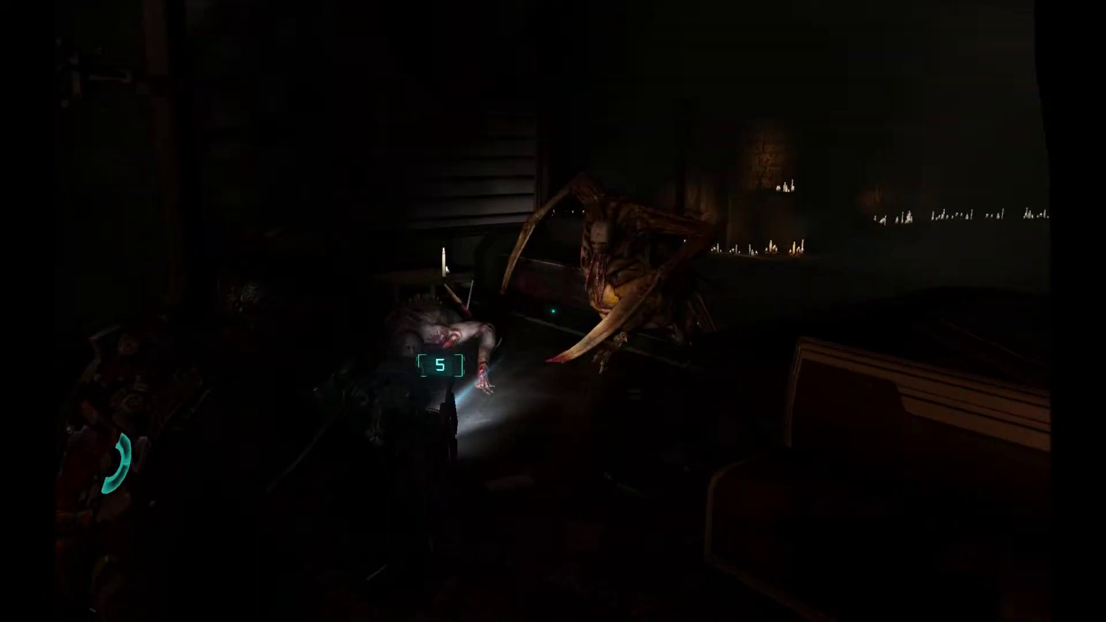
{"action": "left_click", "coordinate": [440, 366]}
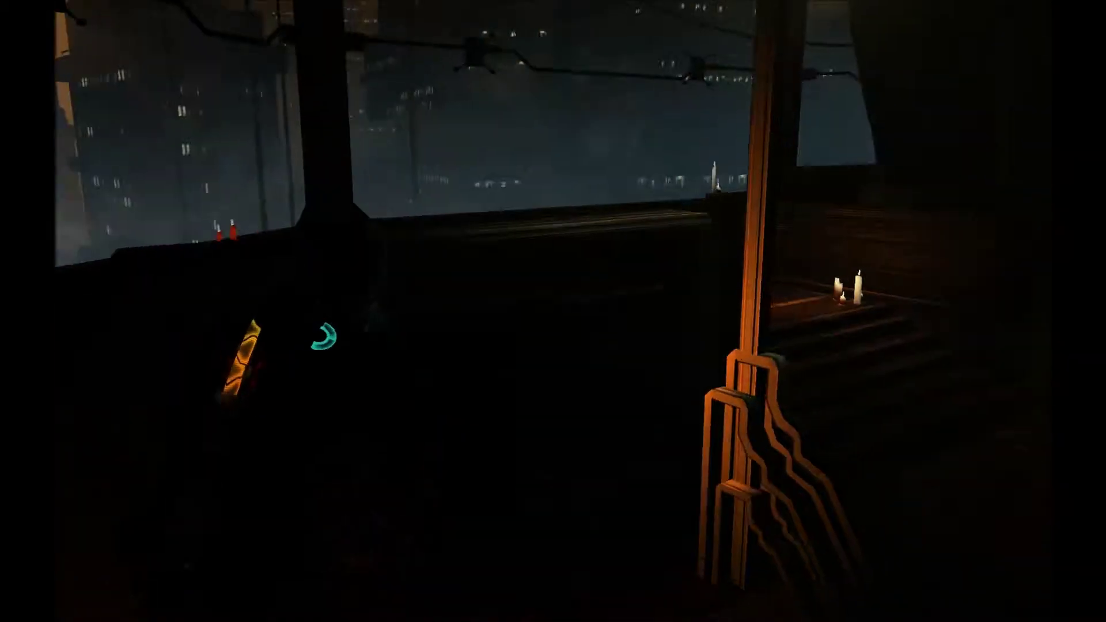
{"action": "key", "text": "w"}
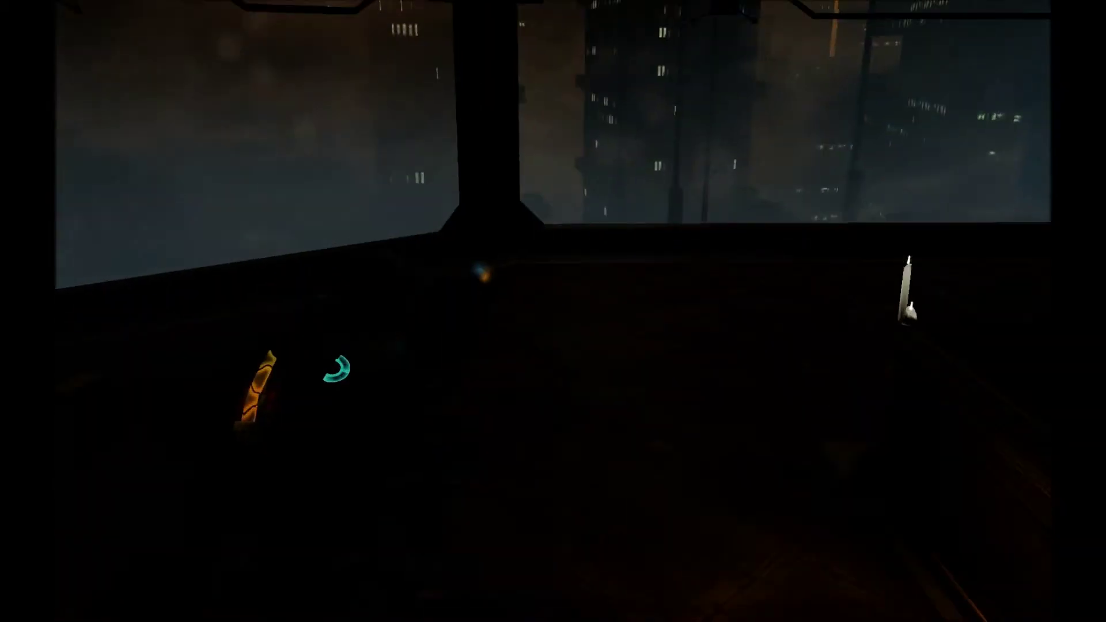
{"action": "key", "text": "w"}
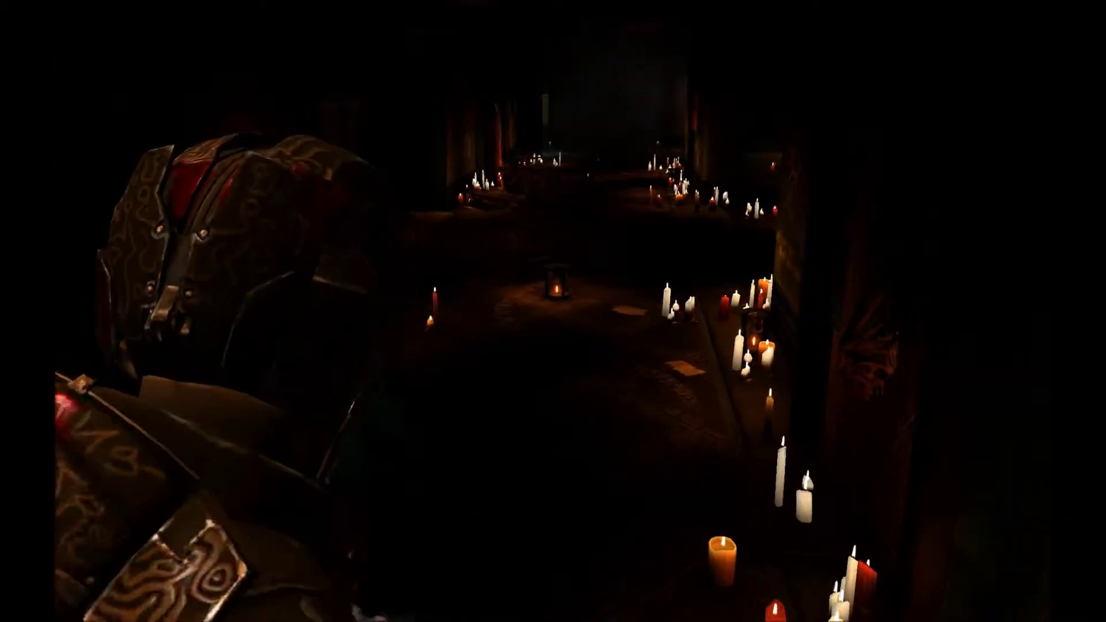
{"action": "scroll", "coordinate": [553, 311], "scroll_direction": "down", "scroll_amount": 1}
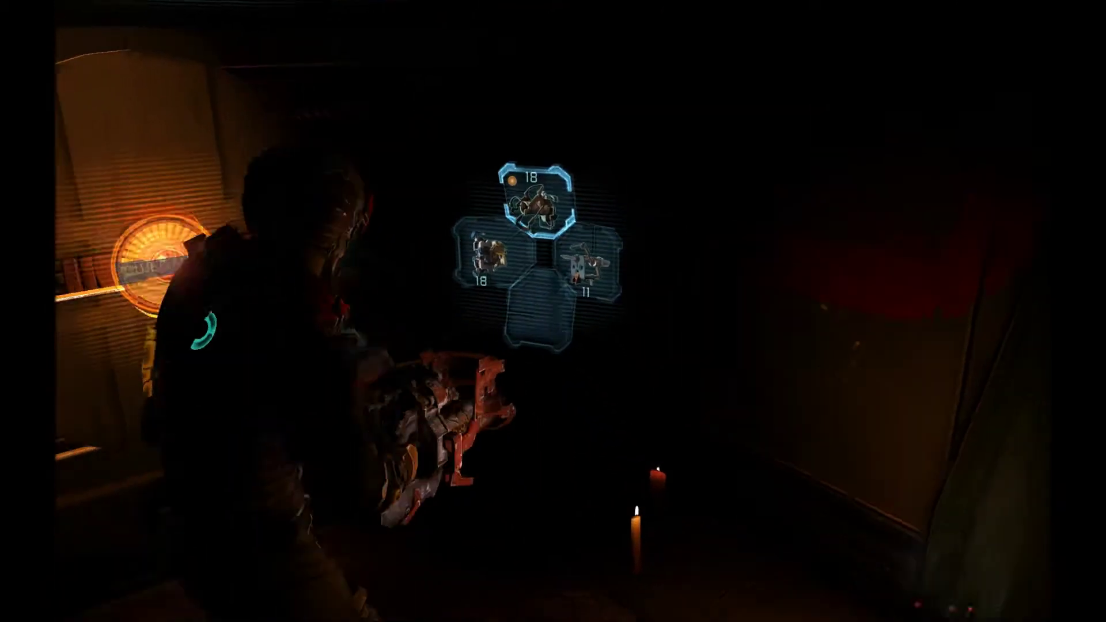
Advance down the candle-lit corridor, killing the necromorphs along the way.
{"action": "key", "text": "w"}
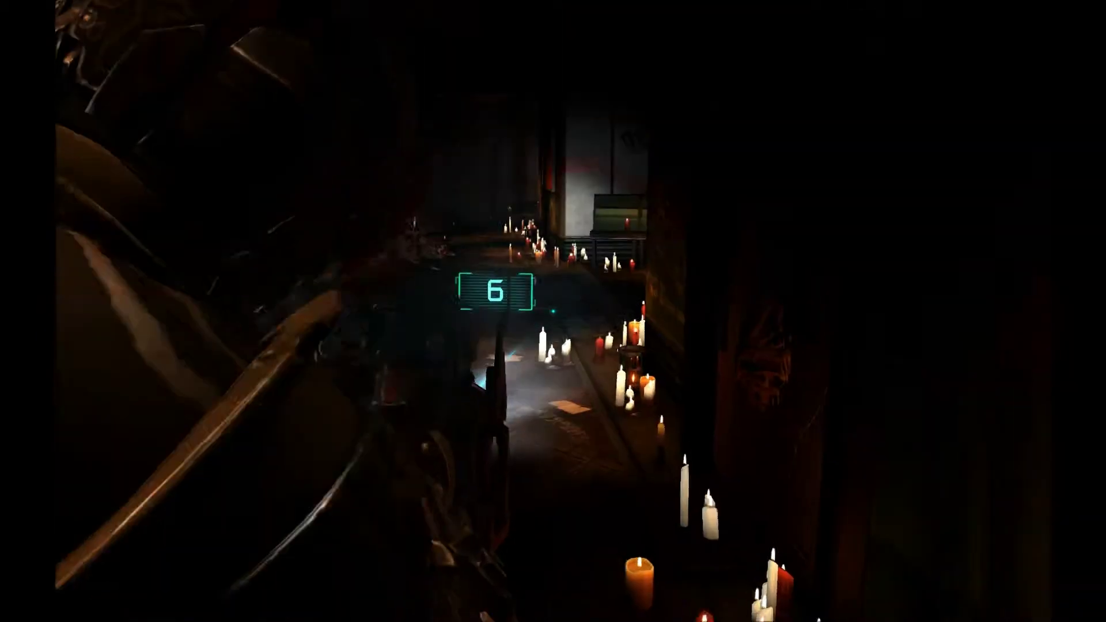
{"action": "key", "text": "w"}
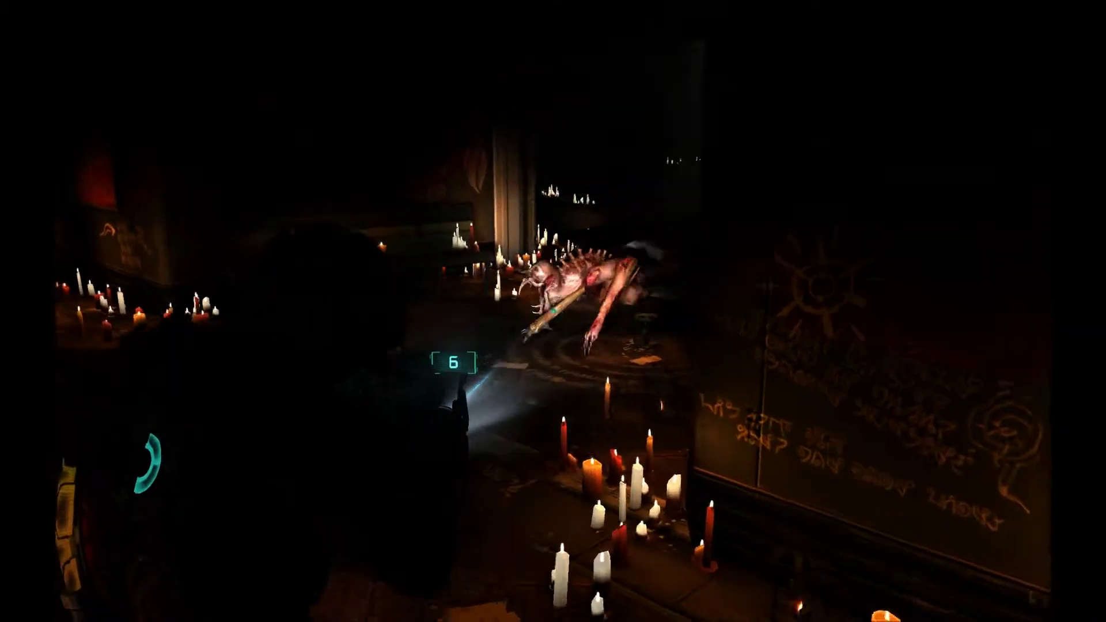
{"action": "left_click", "coordinate": [488, 362]}
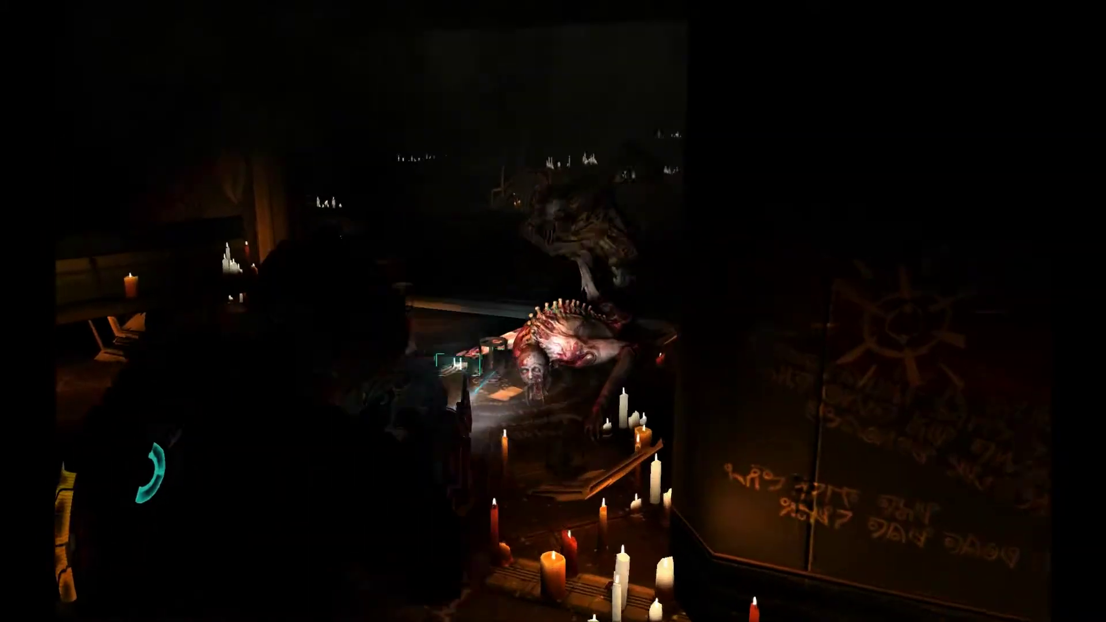
{"action": "left_click", "coordinate": [459, 363]}
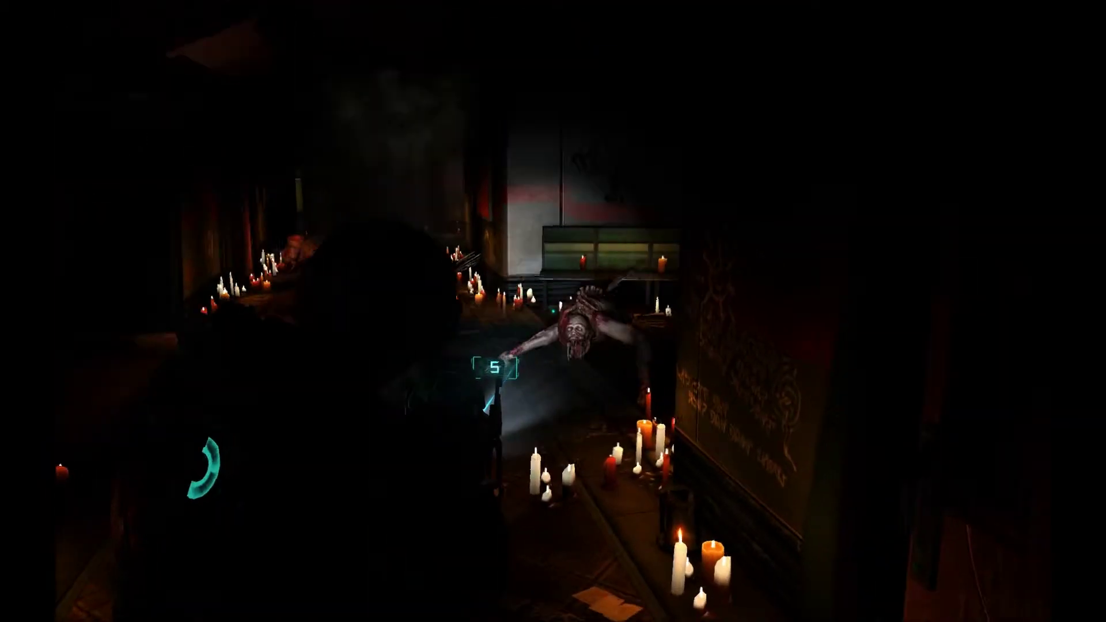
{"action": "left_click", "coordinate": [553, 311]}
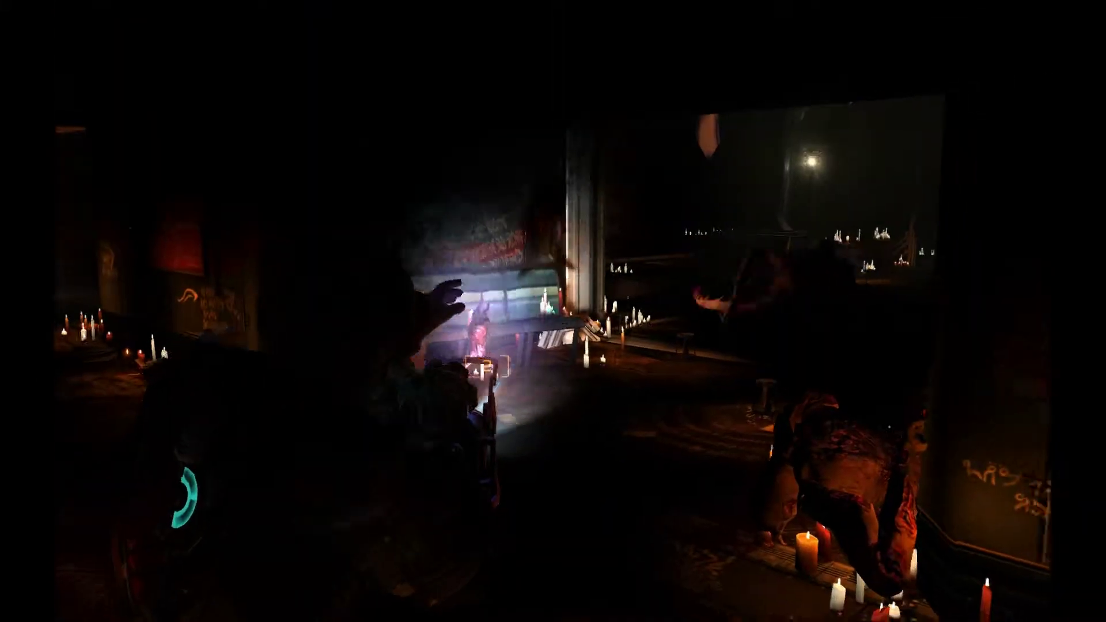
{"action": "left_click", "coordinate": [554, 312]}
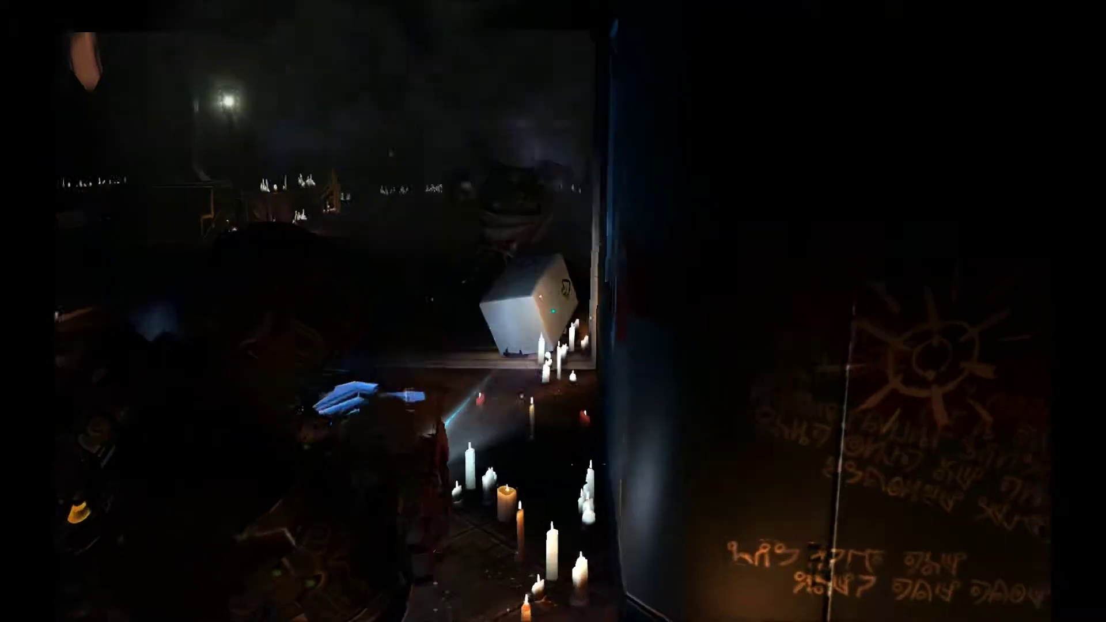
Enter the candlelit room and kill the crawling necromorph.
{"action": "right_click", "coordinate": [430, 355]}
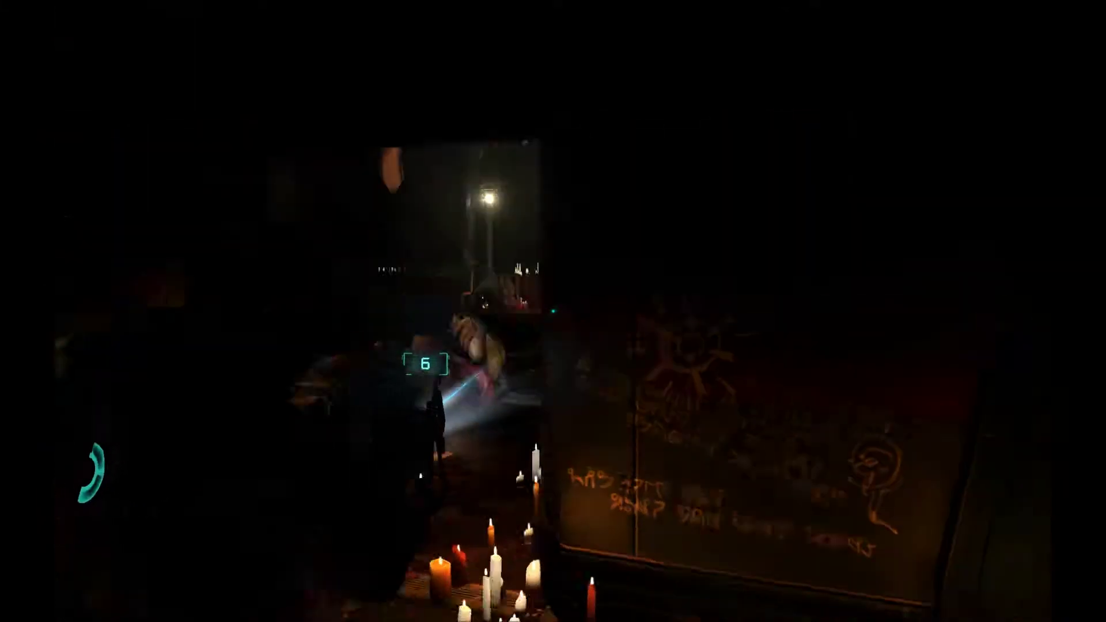
{"action": "key", "text": "w"}
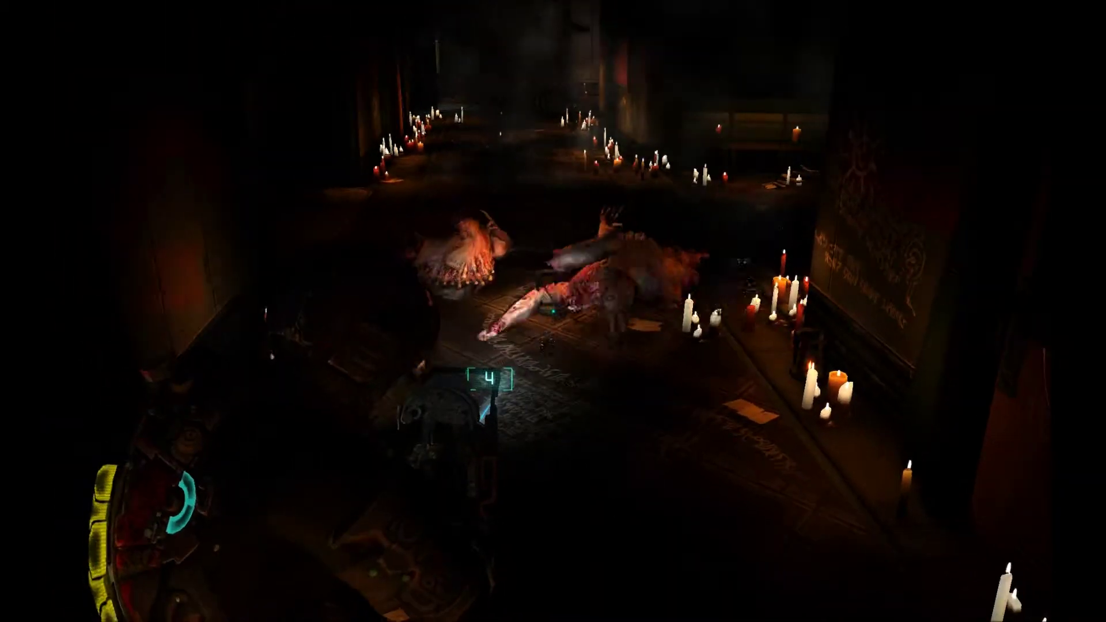
{"action": "left_click", "coordinate": [553, 311]}
{"action": "key", "text": "s"}
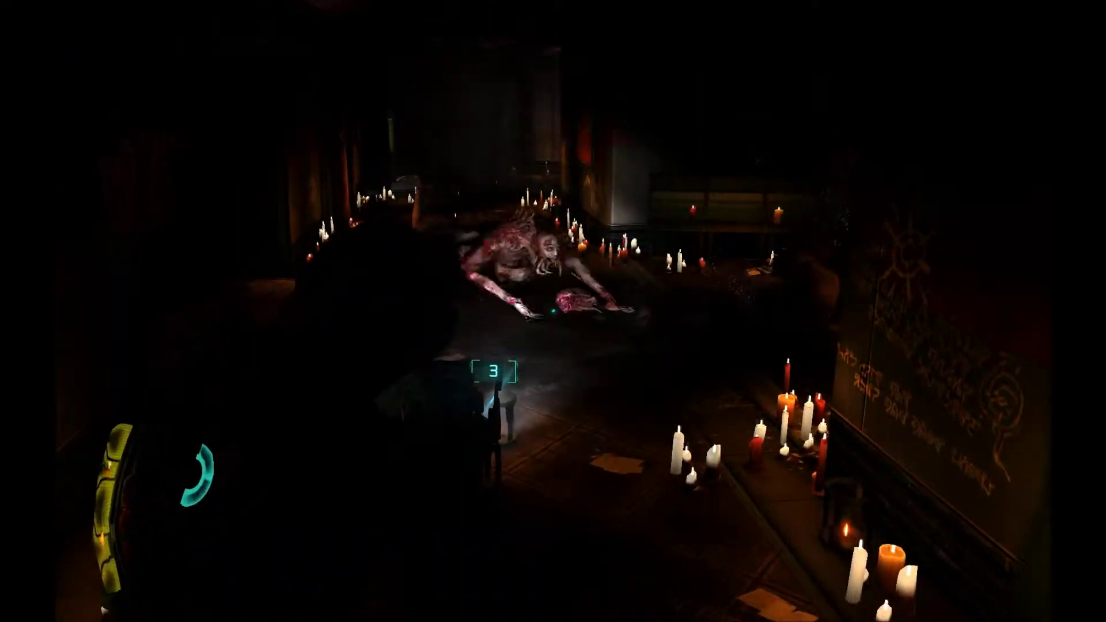
{"action": "left_click", "coordinate": [553, 311]}
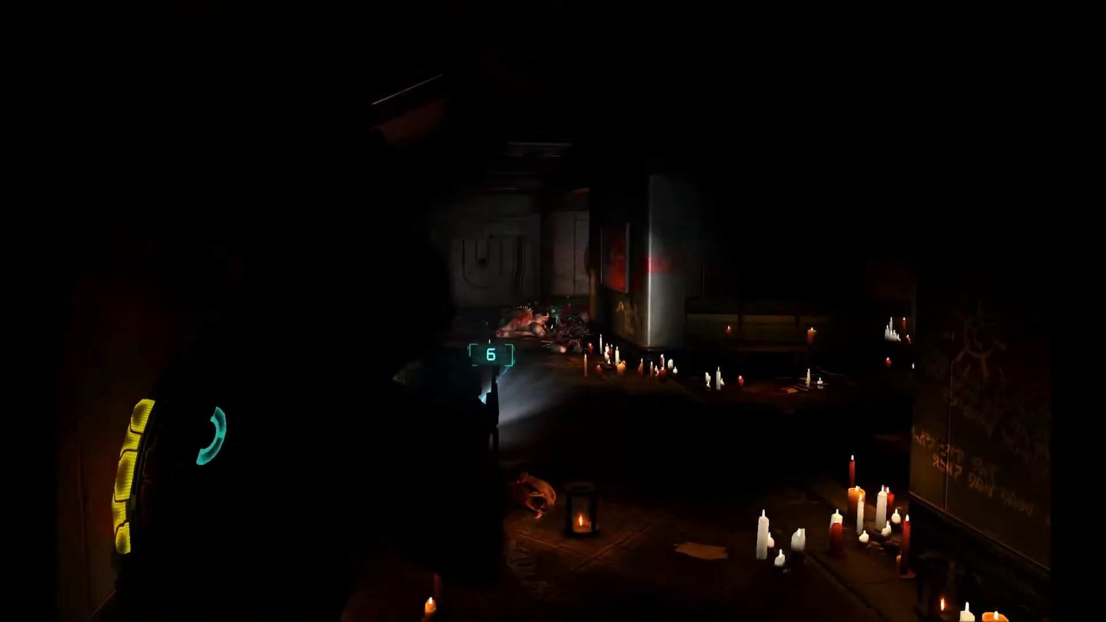
{"action": "key", "text": "w"}
{"action": "key", "text": "w"}
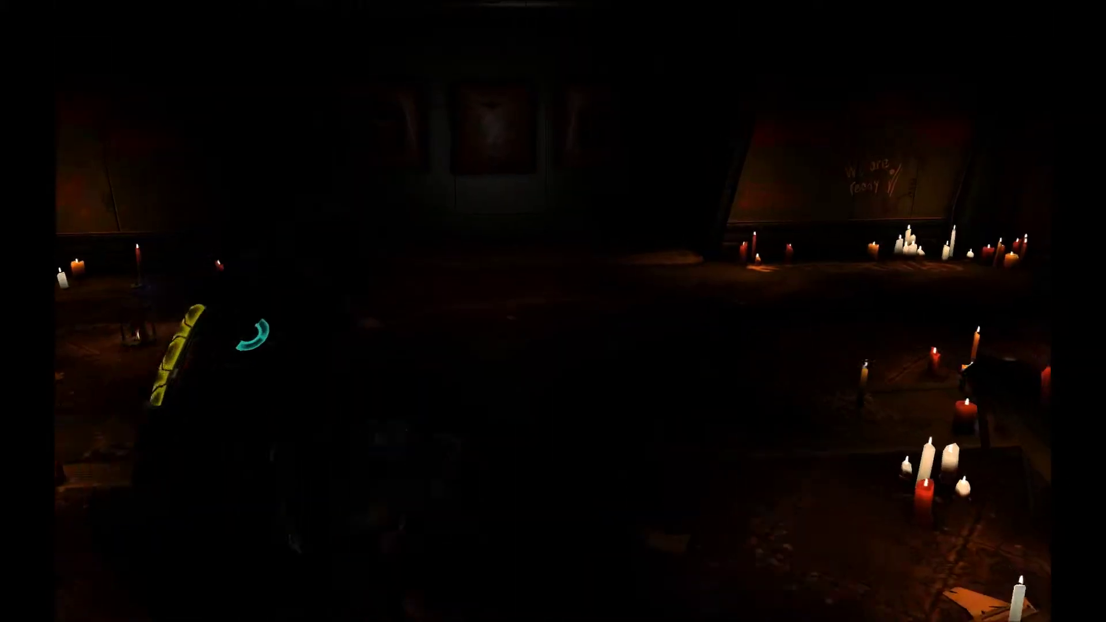
Walk past the unlocked door and the glowing pickup to the room with the body.
{"action": "key", "text": "w"}
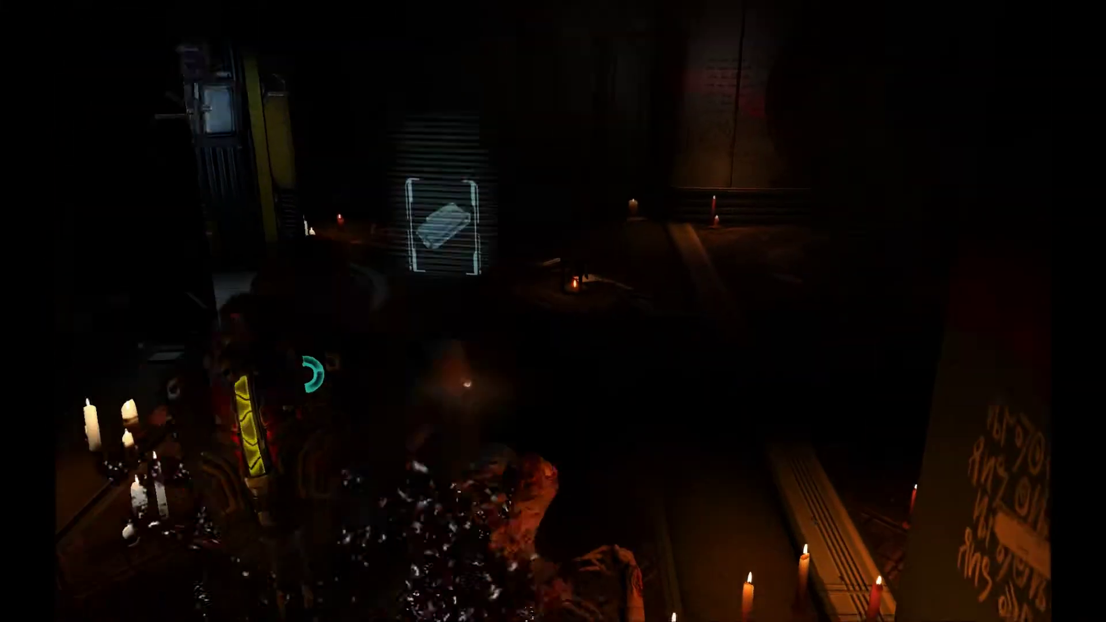
{"action": "key", "text": "w"}
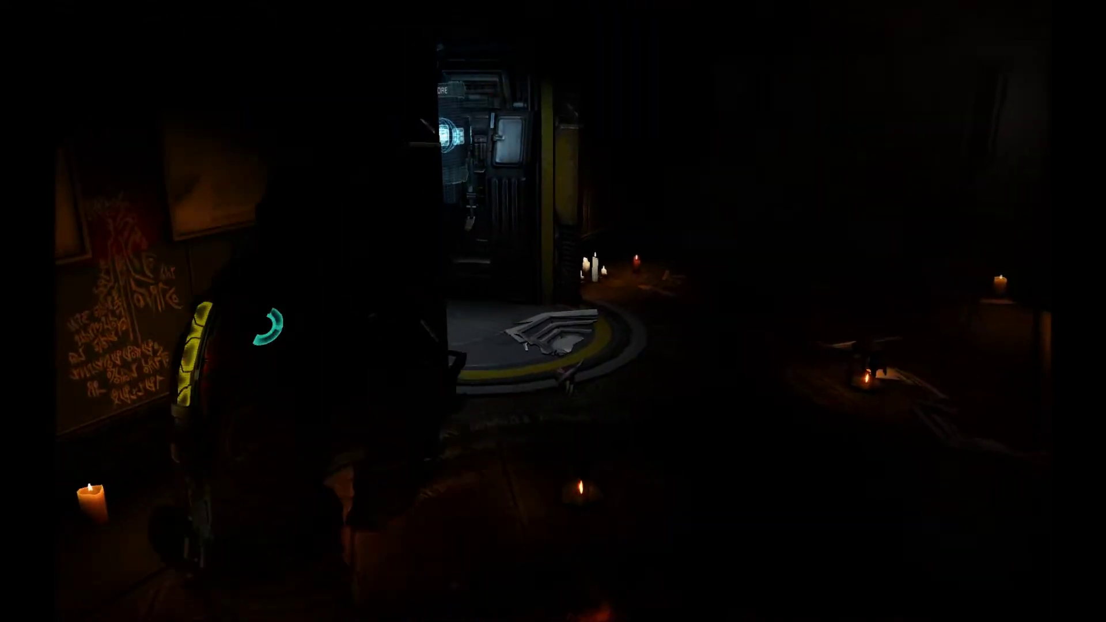
{"action": "key", "text": "w"}
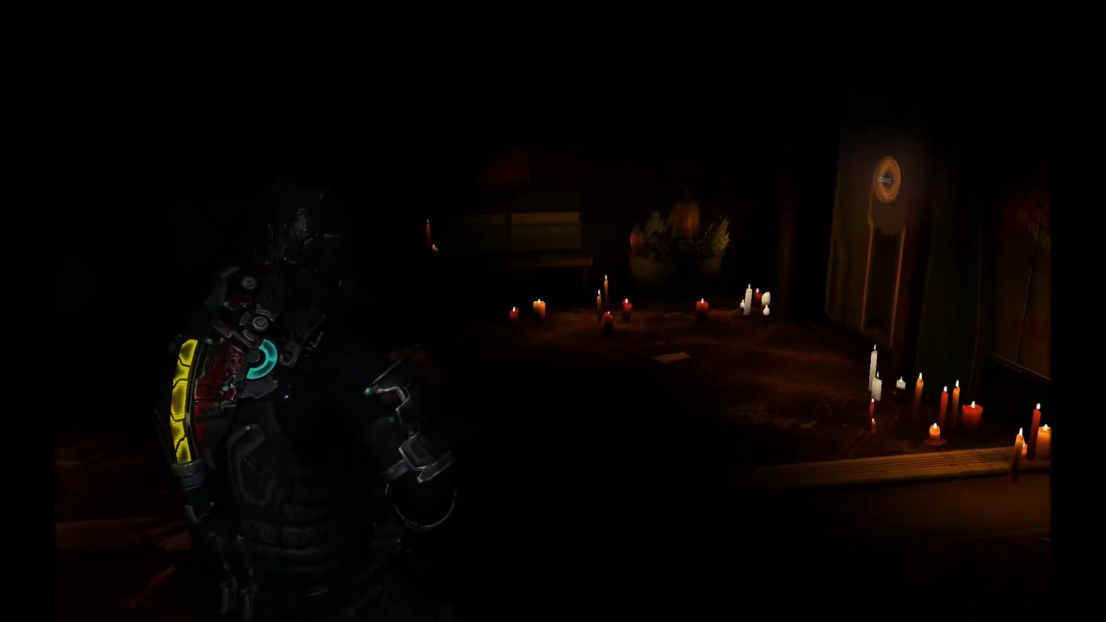
{"action": "key", "text": "w"}
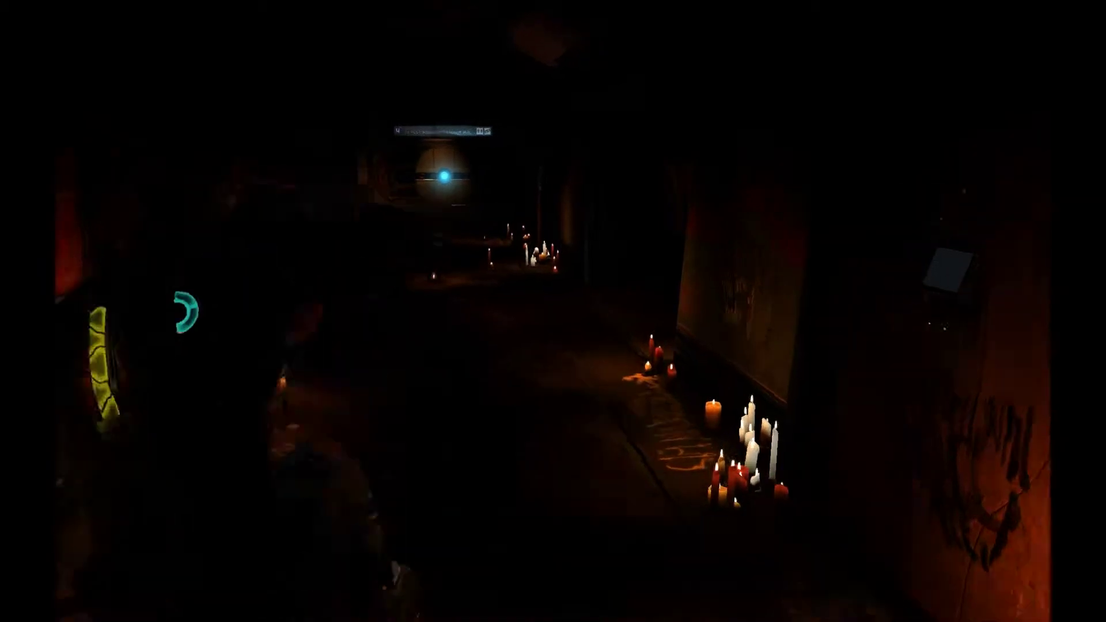
{"action": "key", "text": "w"}
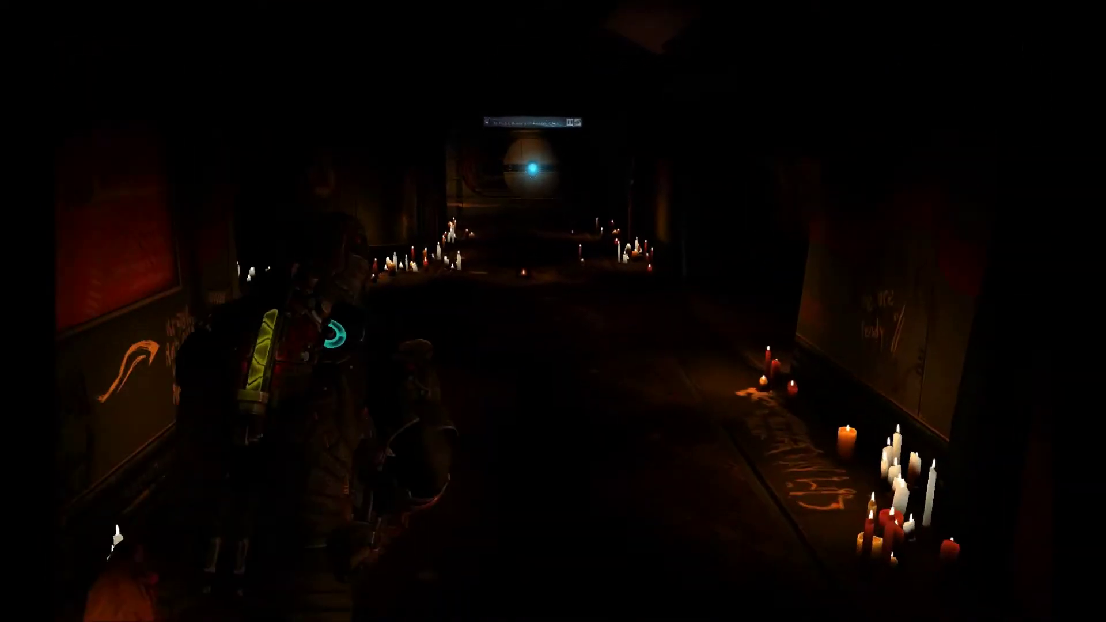
{"action": "key", "text": "w"}
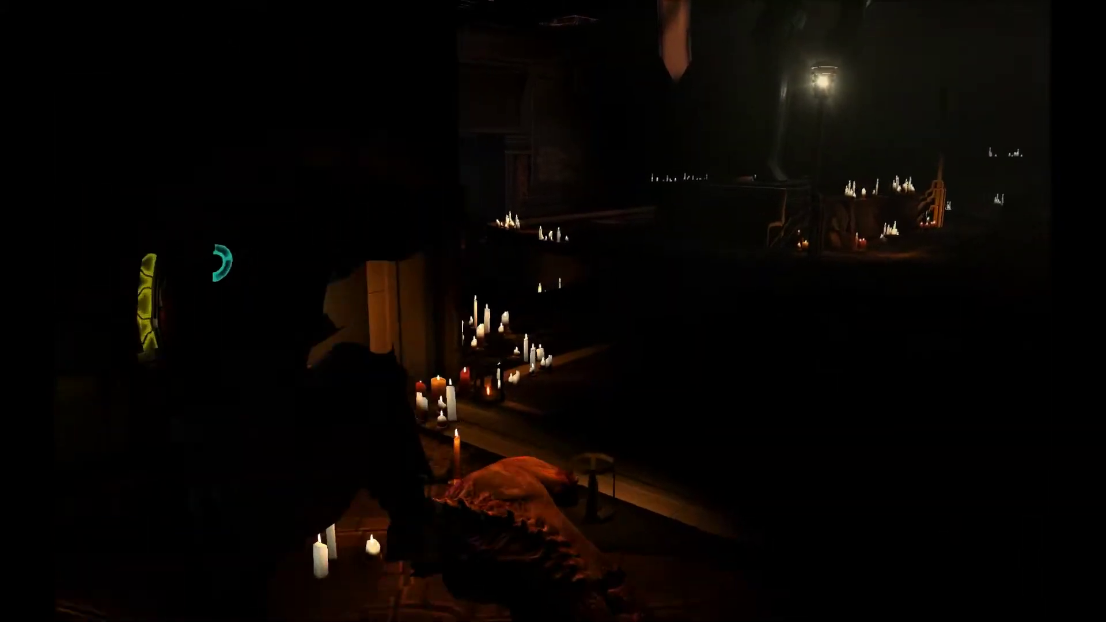
{"action": "key", "text": "w"}
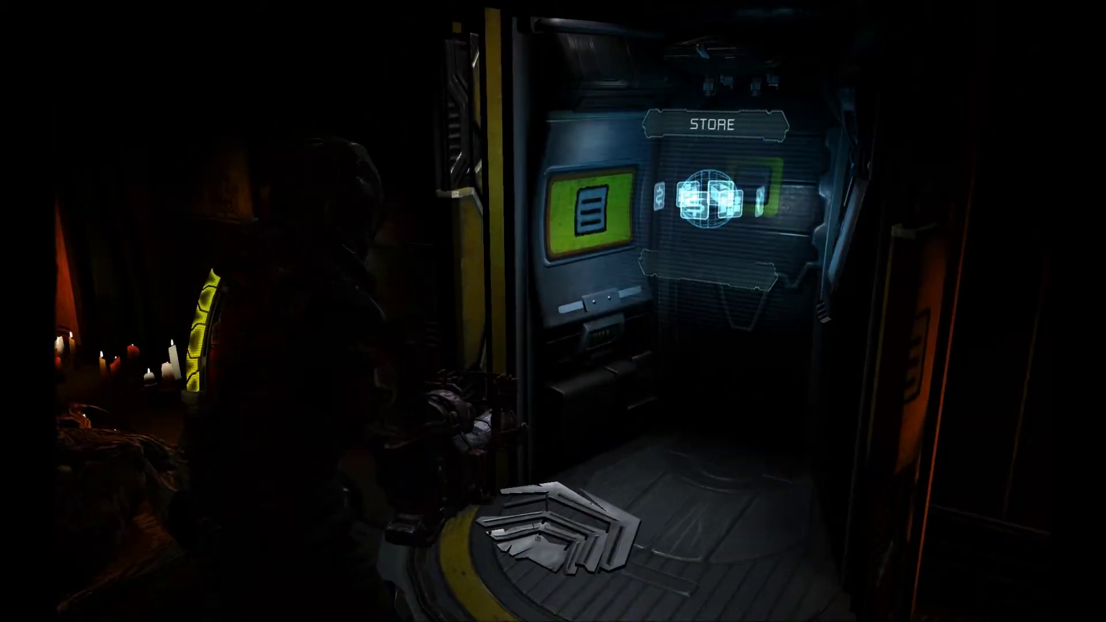
Check carried items, then sell spare items at the store, raising credits to 28,125.
{"action": "key", "text": "Tab"}
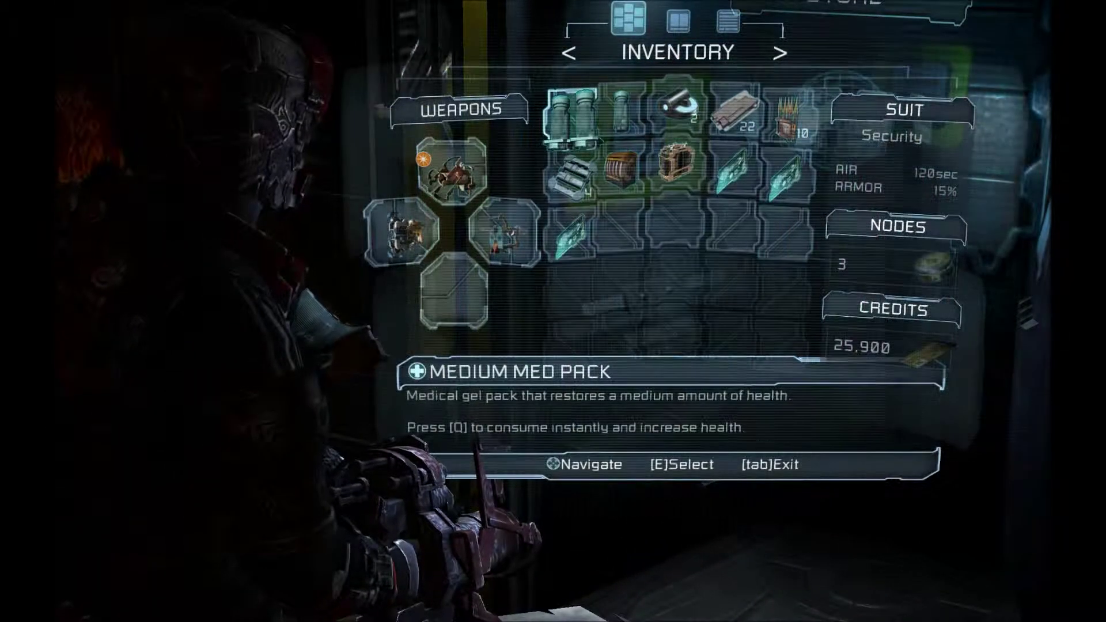
{"action": "key", "text": "Tab"}
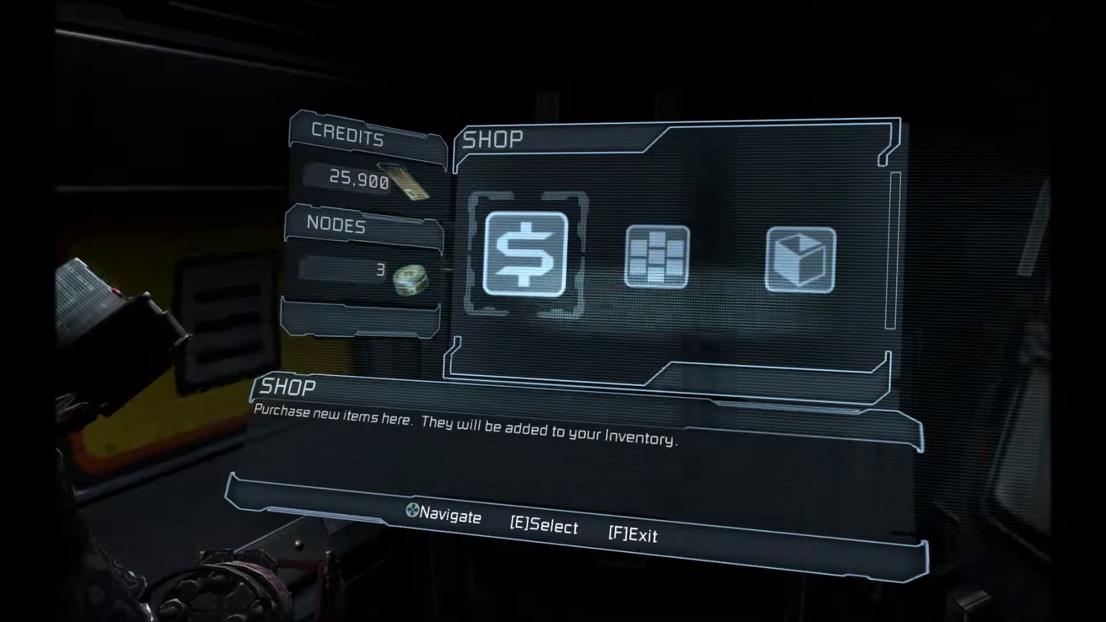
{"action": "key", "text": "d"}
{"action": "key", "text": "e"}
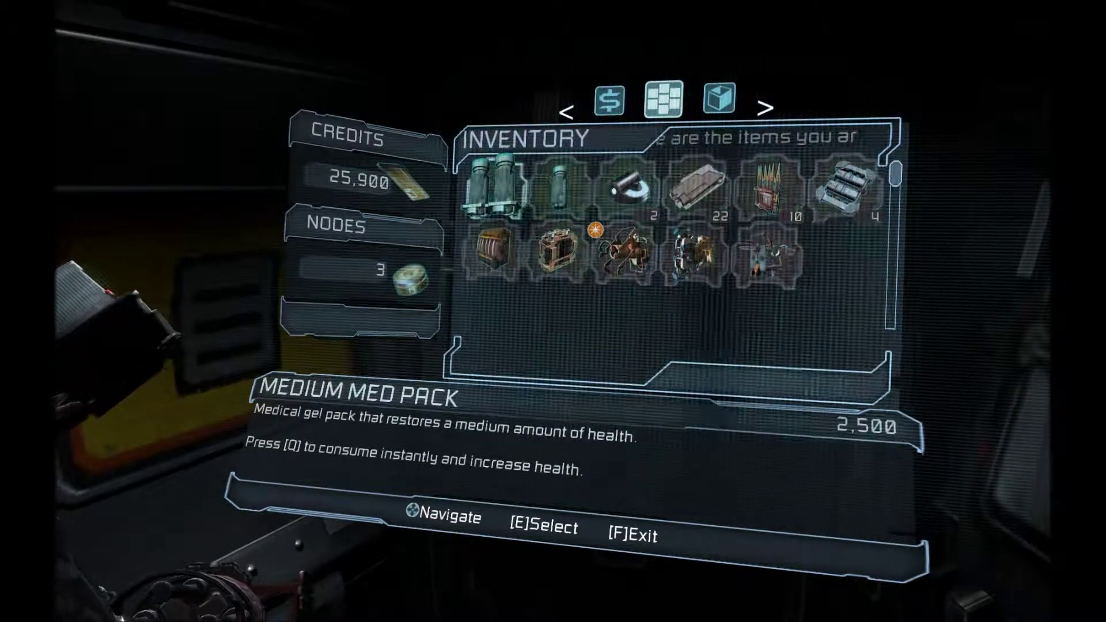
{"action": "key", "text": "d"}
{"action": "key", "text": "d"}
{"action": "key", "text": "d"}
{"action": "key", "text": "d"}
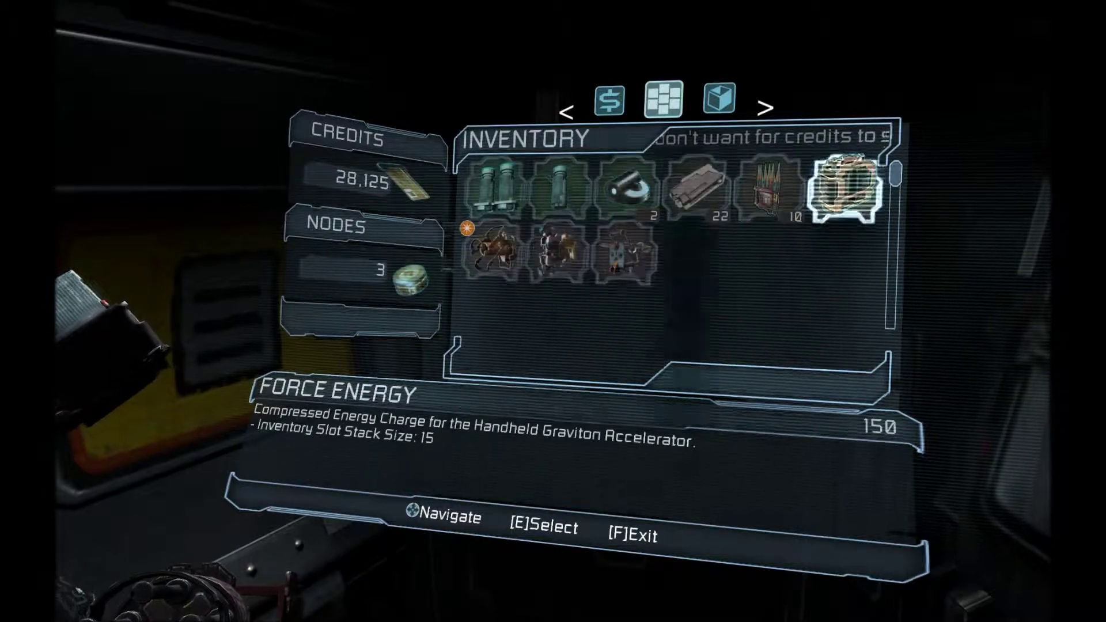
{"action": "key", "text": "Left"}
{"action": "key", "text": "Left"}
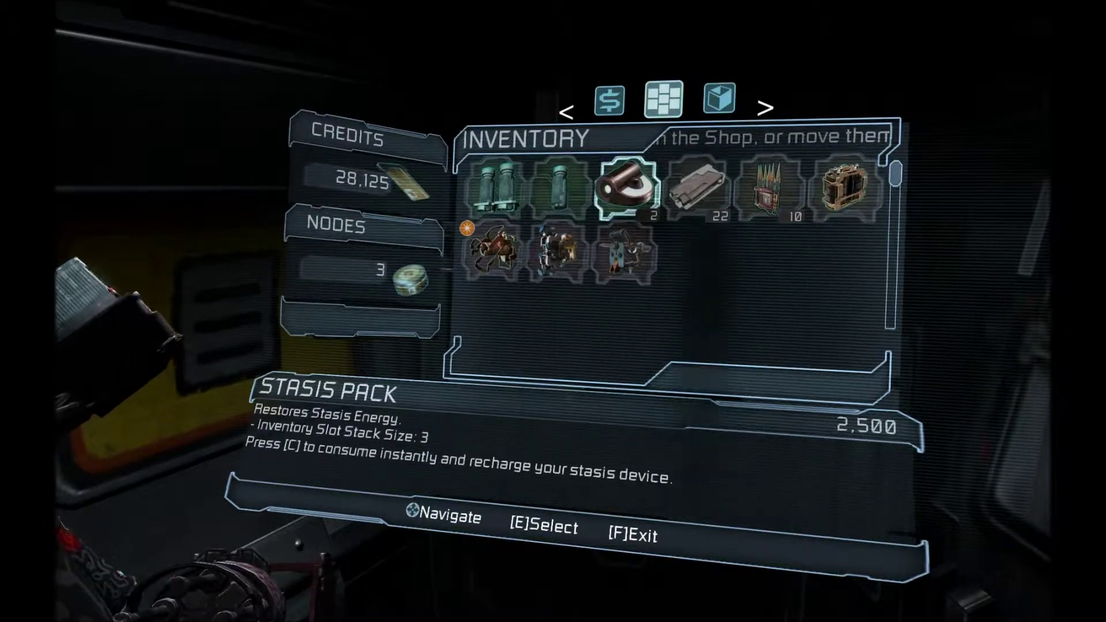
Look over the empty safe, then open the shop's items for sale.
{"action": "key", "text": "Tab"}
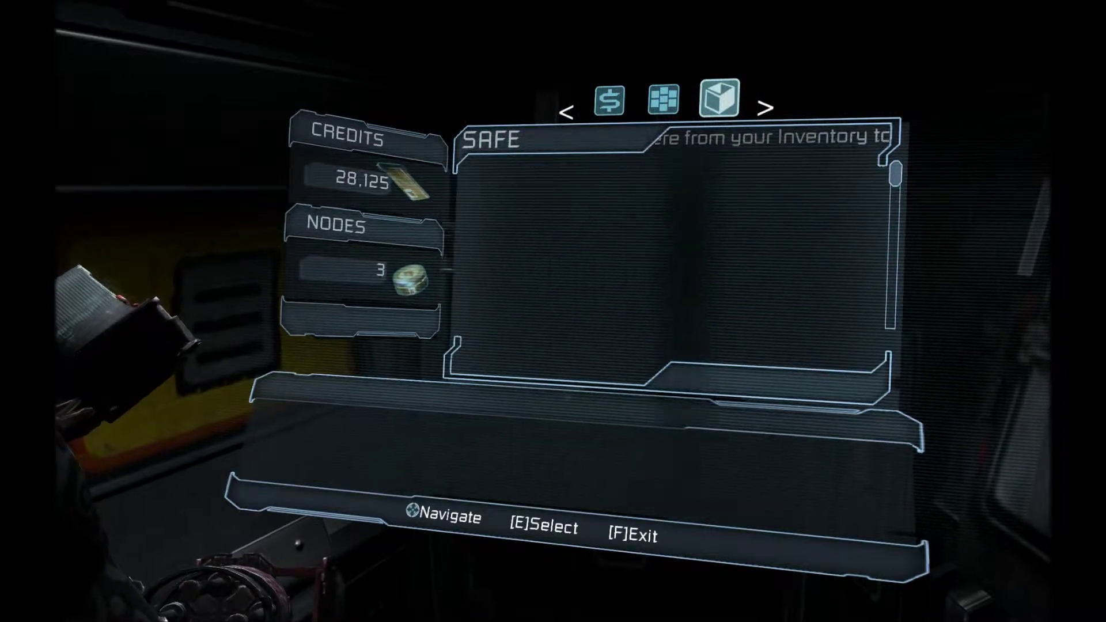
{"action": "key", "text": "f"}
{"action": "key", "text": "Left"}
{"action": "key", "text": "Left"}
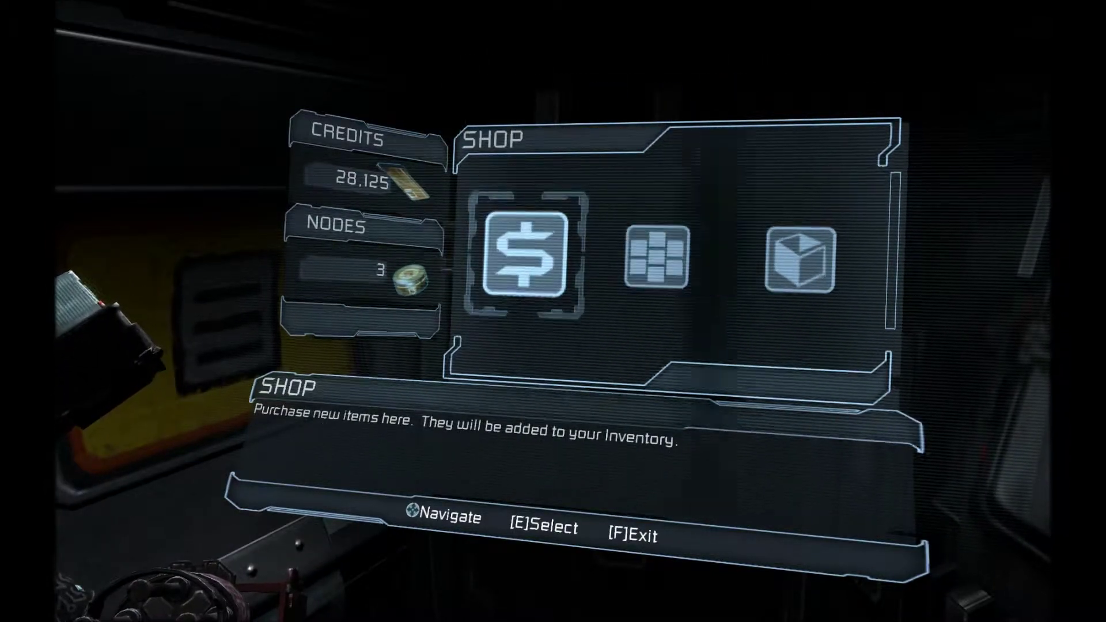
{"action": "key", "text": "e"}
{"action": "key", "text": "f"}
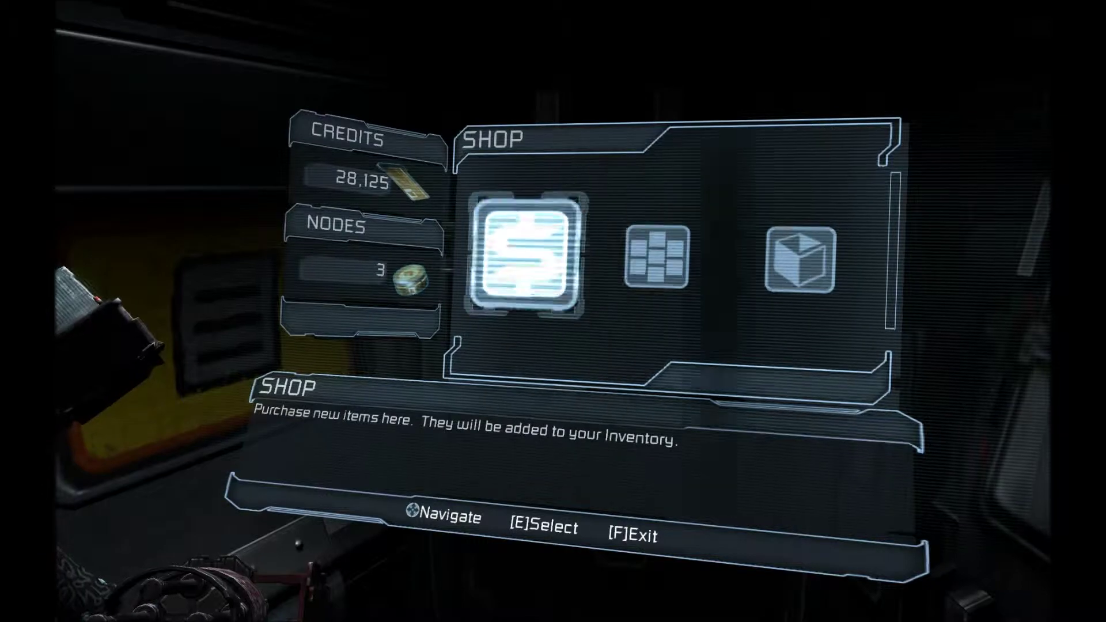
{"action": "key", "text": "Right"}
{"action": "key", "text": "Right"}
{"action": "key", "text": "e"}
{"action": "key", "text": "f"}
{"action": "key", "text": "Left"}
{"action": "key", "text": "Left"}
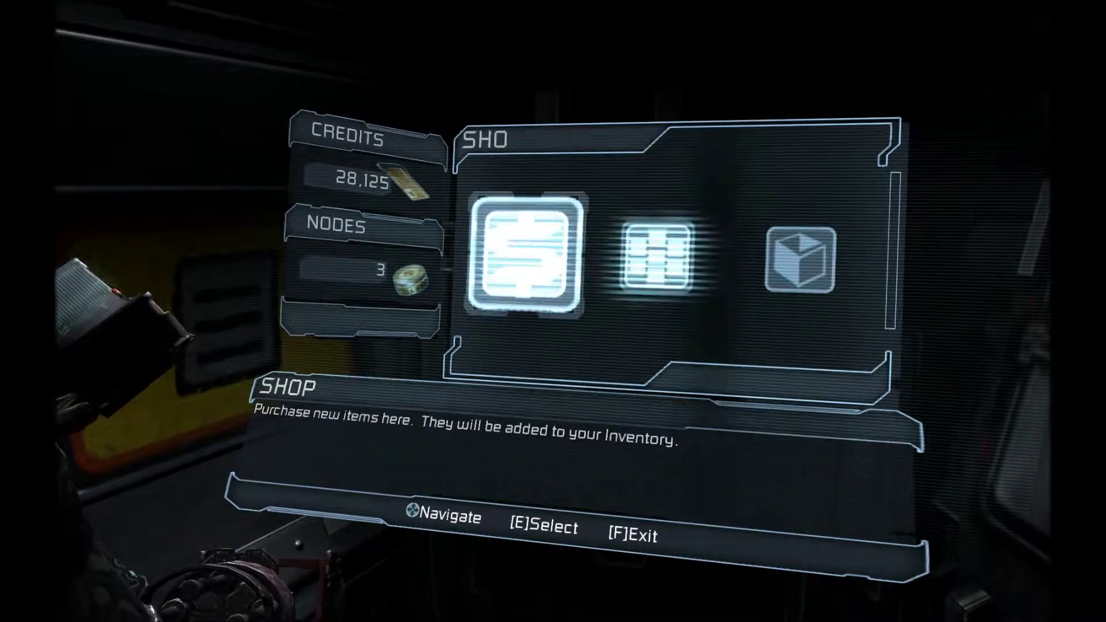
{"action": "key", "text": "e"}
View the Security Suit, Detonator and Seeker Rifle details in the shop.
{"action": "key", "text": "Right"}
{"action": "key", "text": "Right"}
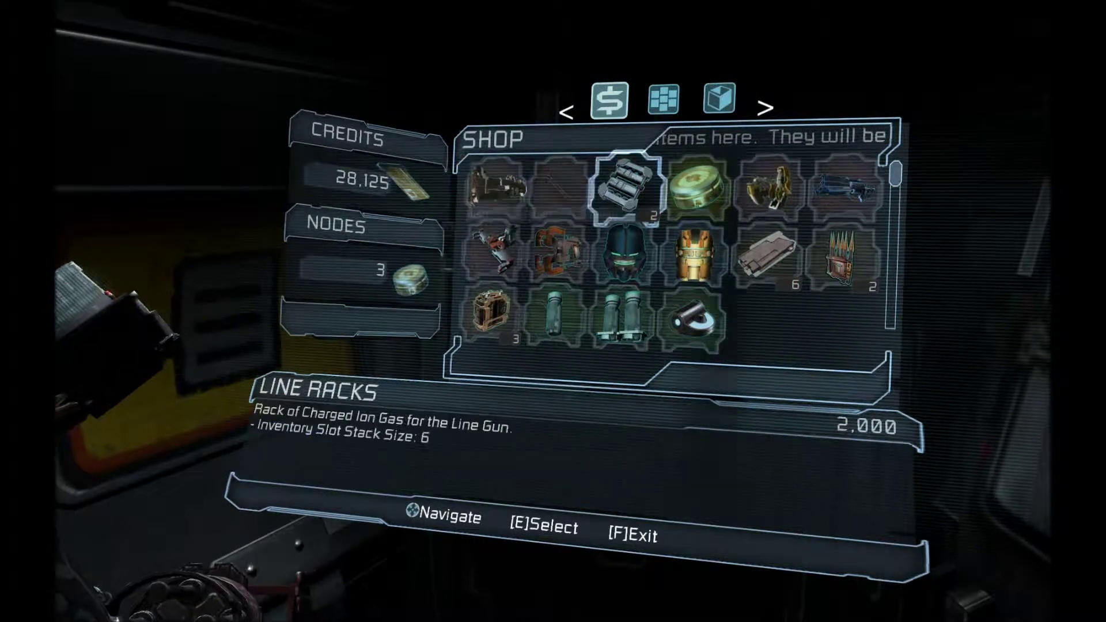
{"action": "key", "text": "Down"}
{"action": "key", "text": "Right"}
{"action": "key", "text": "Left"}
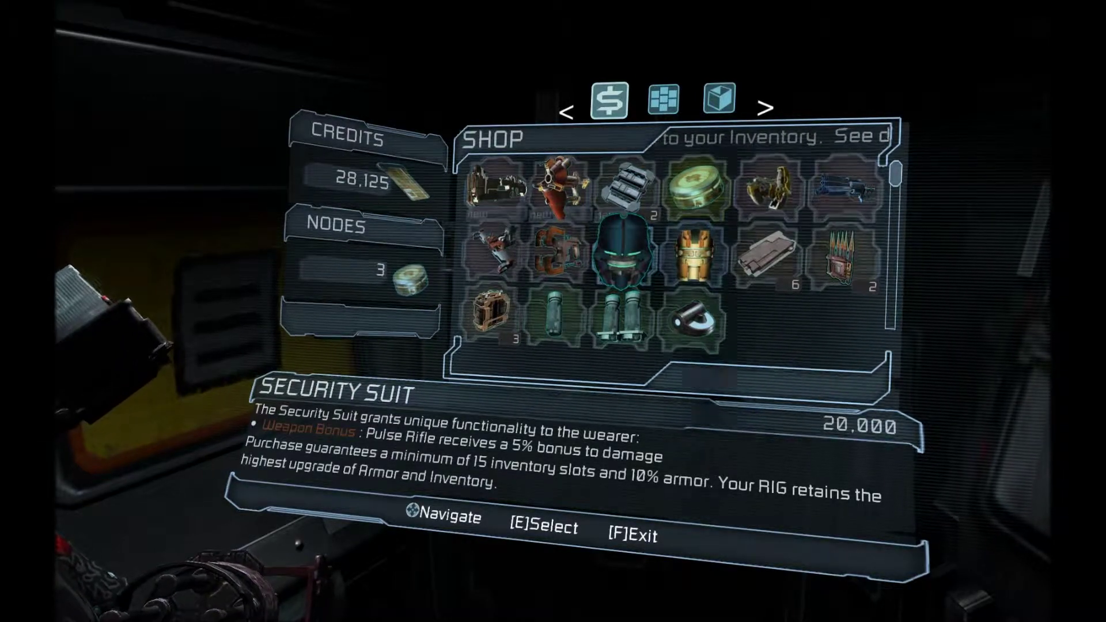
{"action": "key", "text": "Left"}
{"action": "key", "text": "Up"}
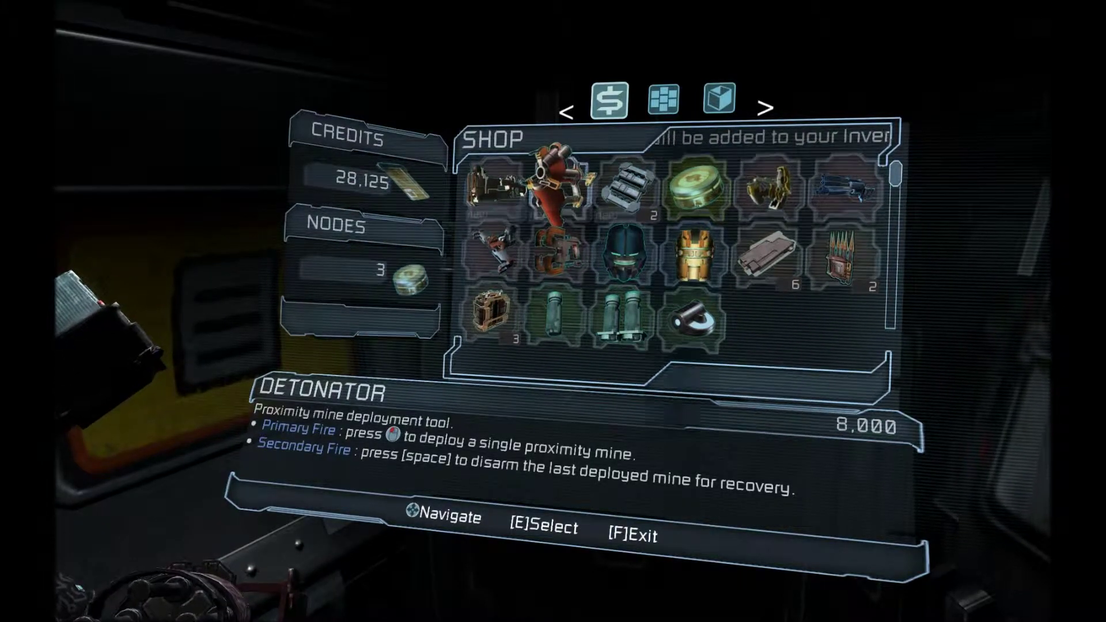
{"action": "key", "text": "Left"}
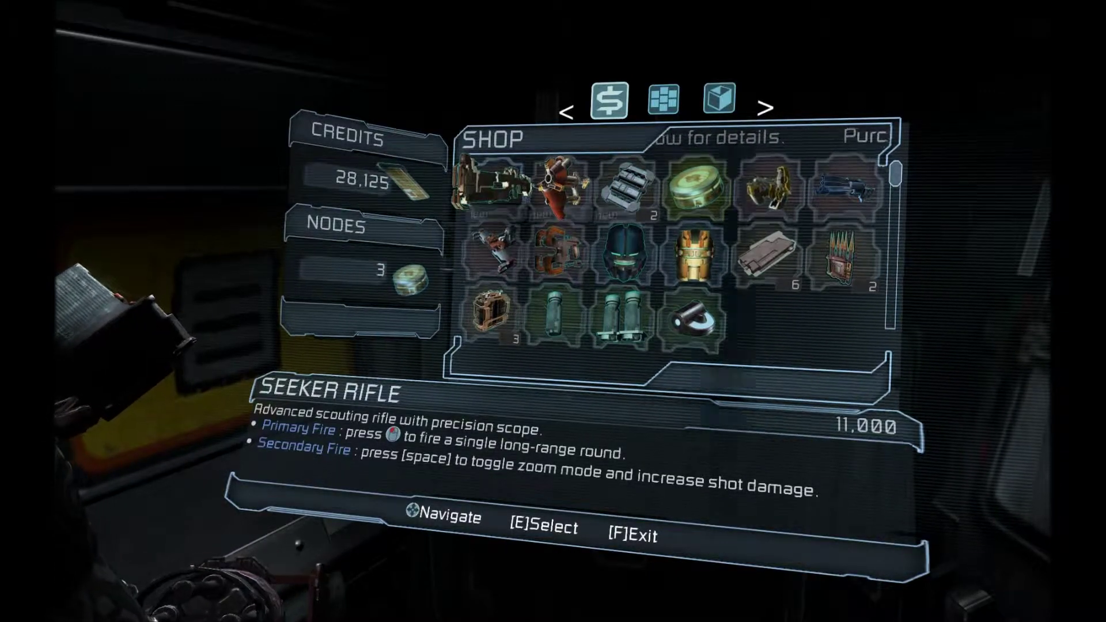
Compare the Detonator, Seeker Rifle and Line Racks, ending on the Power Node.
{"action": "key", "text": "d"}
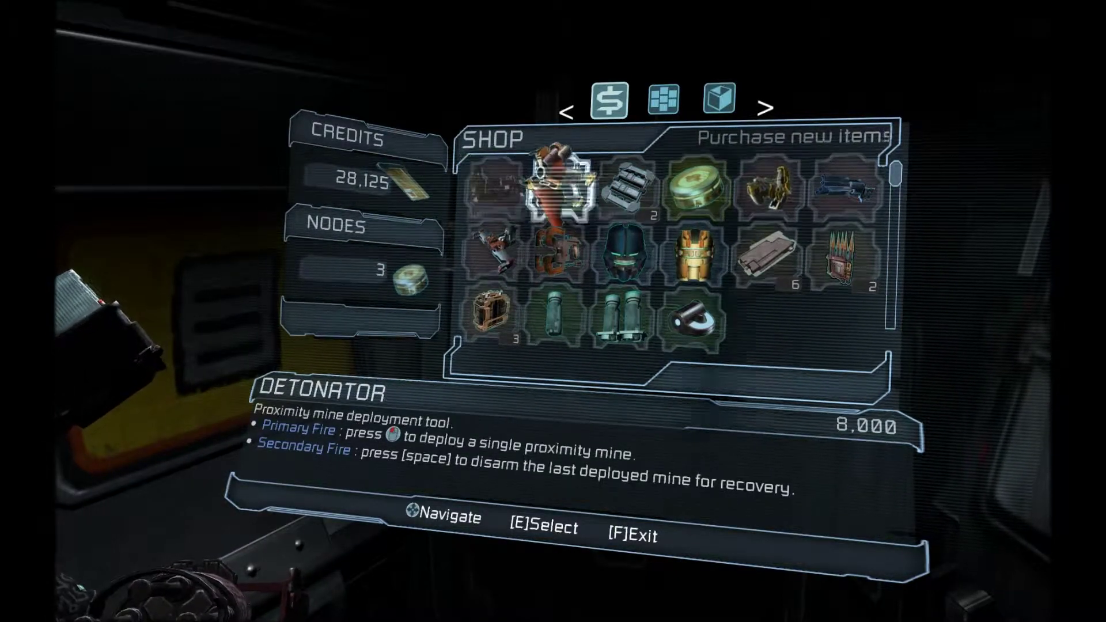
{"action": "key", "text": "a"}
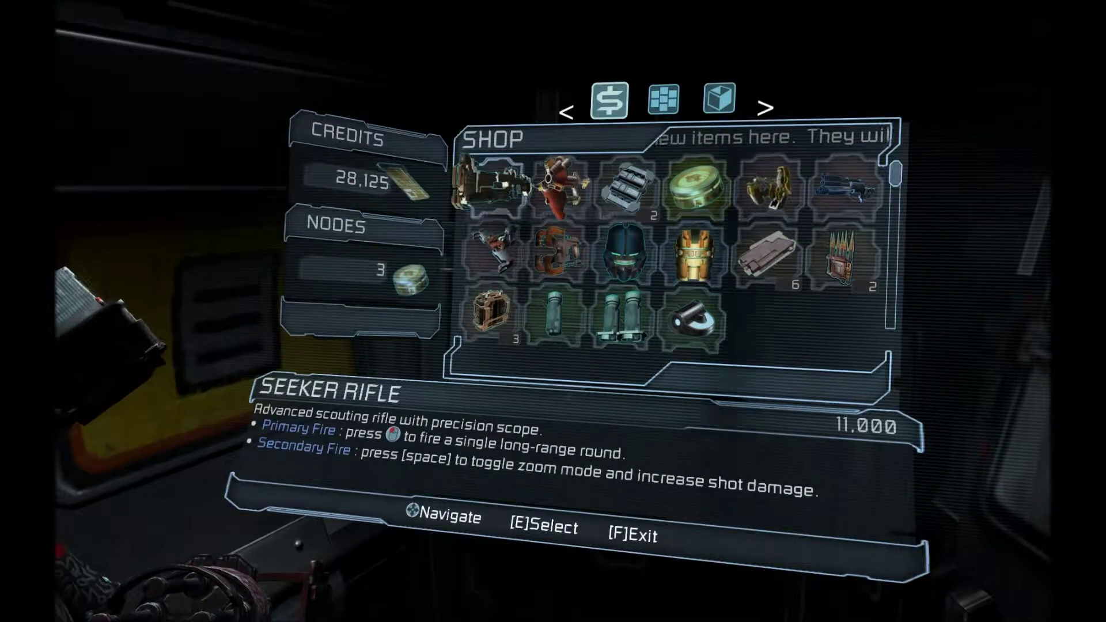
{"action": "key", "text": "d"}
{"action": "key", "text": "d"}
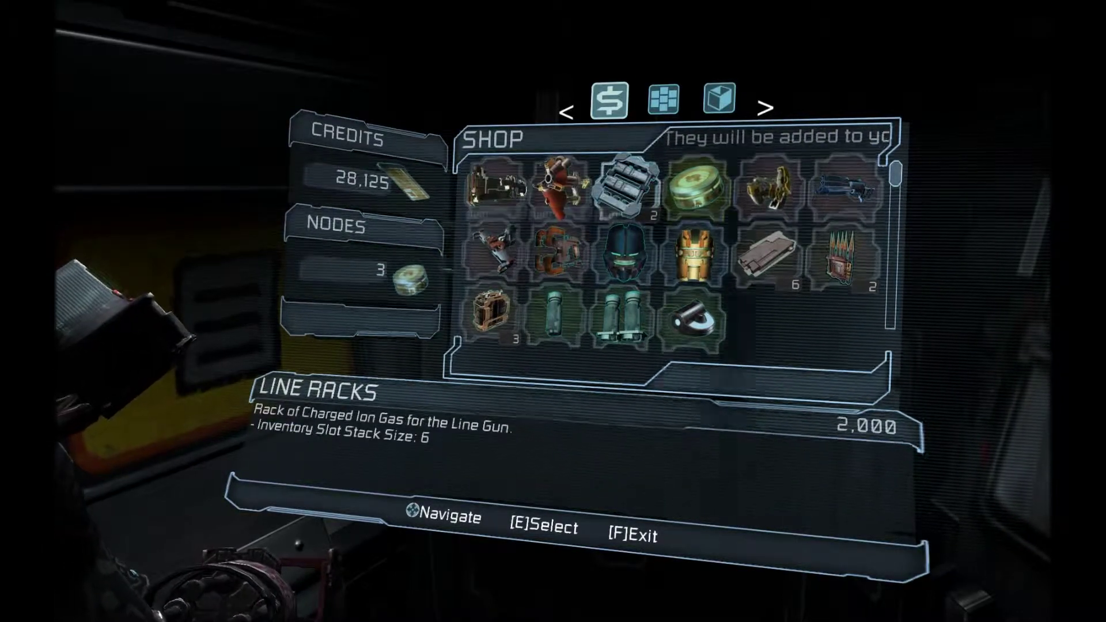
{"action": "key", "text": "d"}
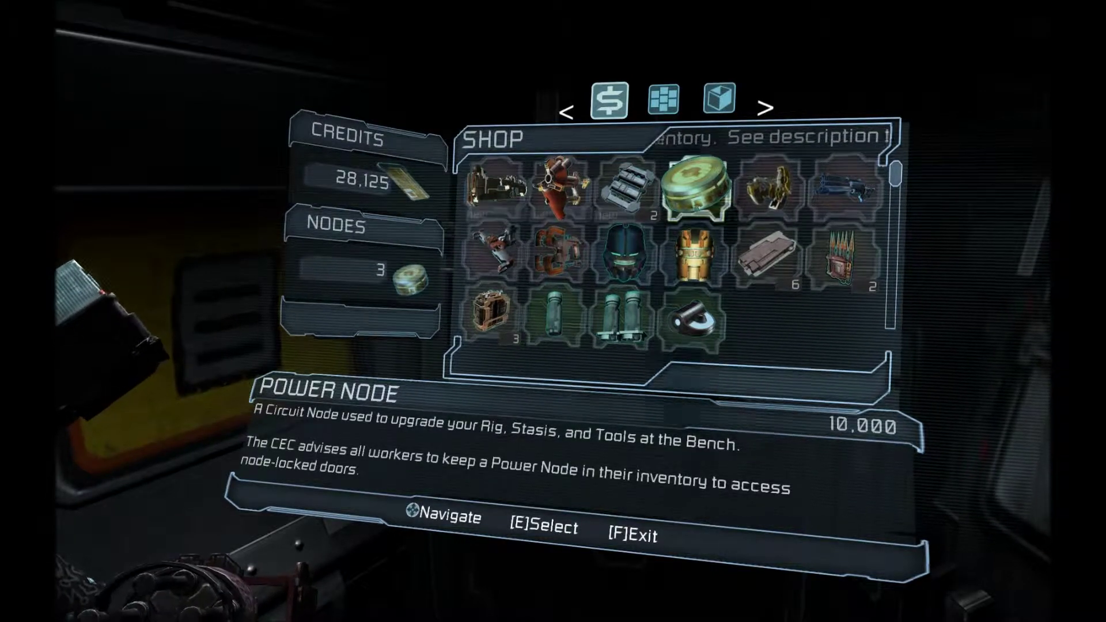
{"action": "key", "text": "a"}
{"action": "key", "text": "a"}
{"action": "key", "text": "a"}
{"action": "key", "text": "d"}
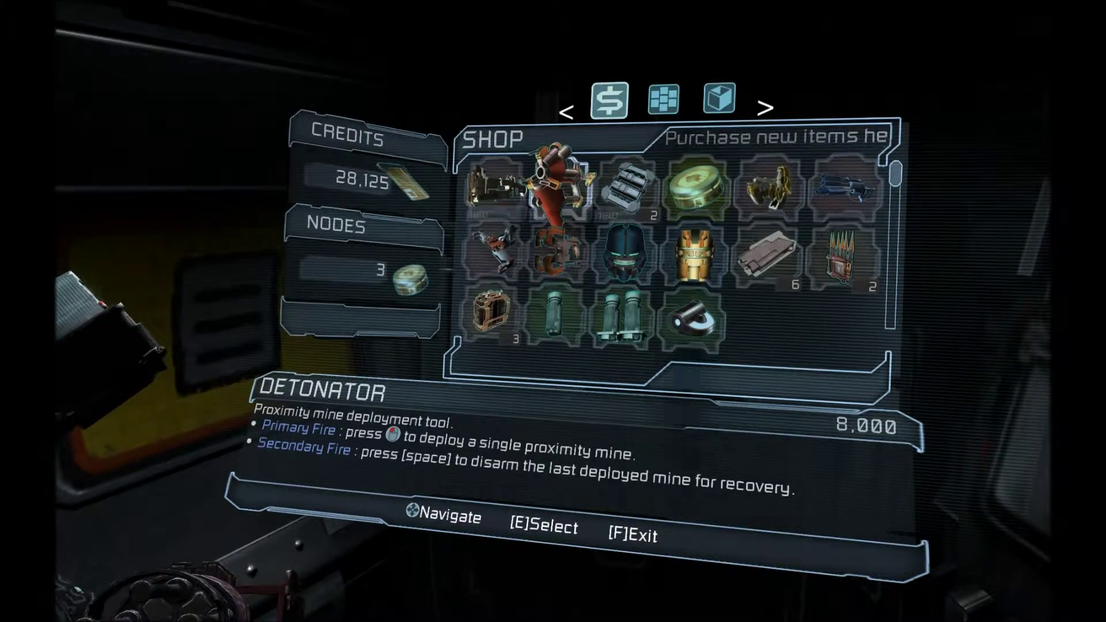
{"action": "key", "text": "d"}
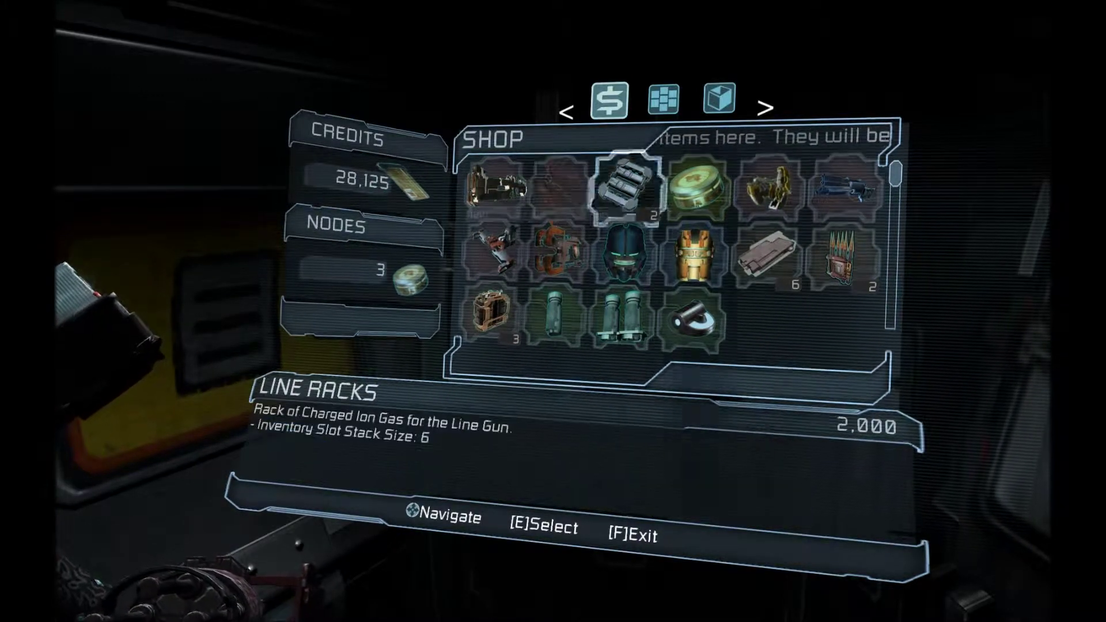
{"action": "key", "text": "d"}
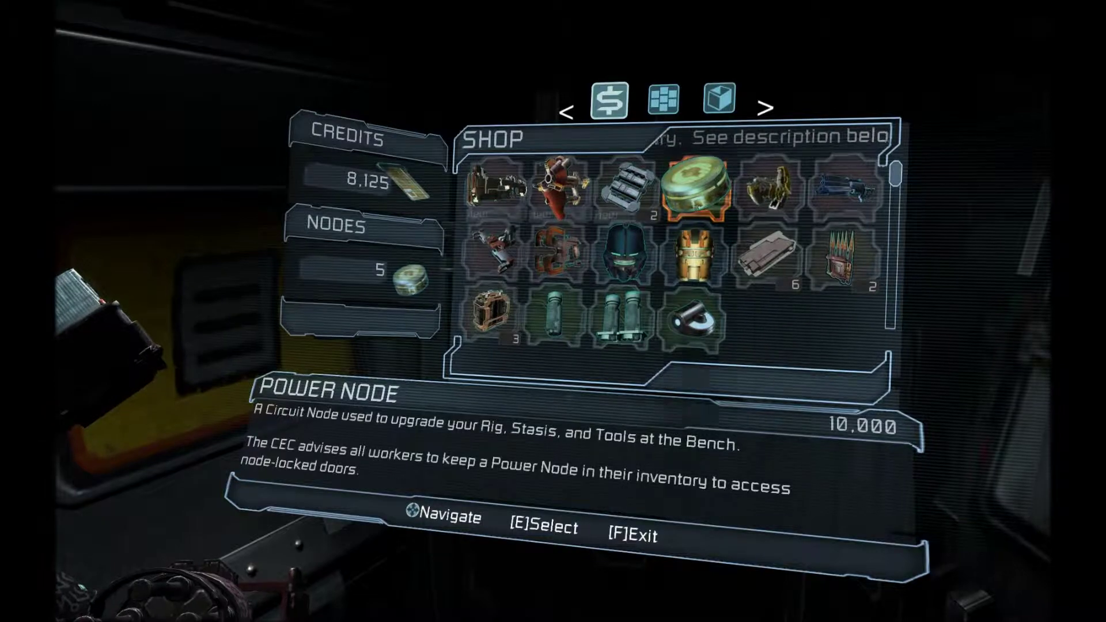
Browse the Ripper, Plasma Energy, Security Suit and Javelin Spears, then bring up the inventory.
{"action": "key", "text": "d"}
{"action": "key", "text": "s"}
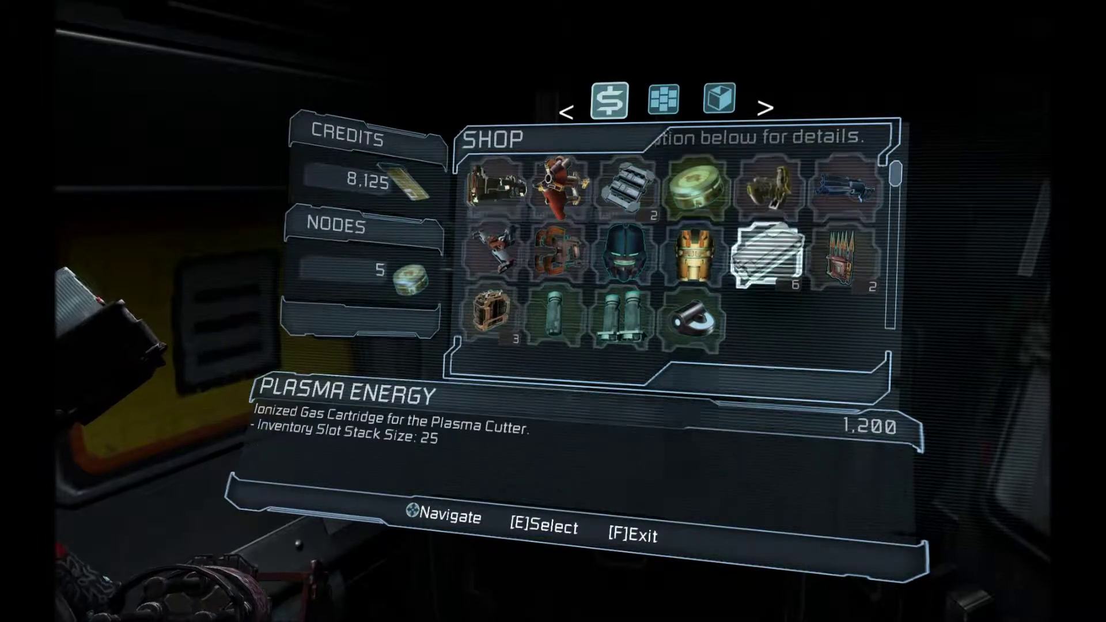
{"action": "key", "text": "a"}
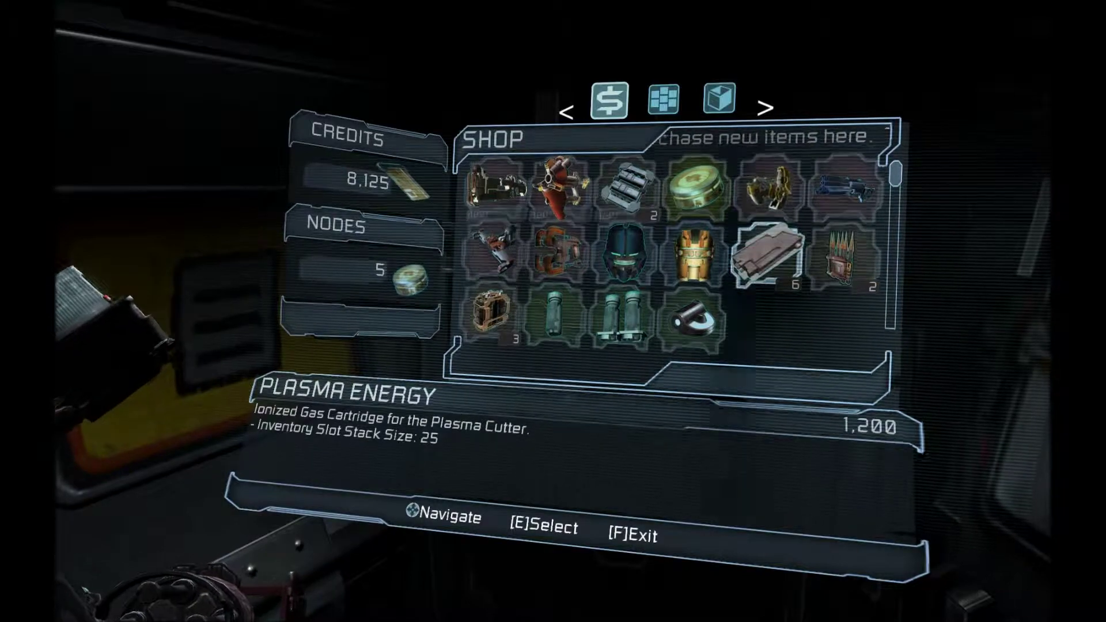
{"action": "key", "text": "d"}
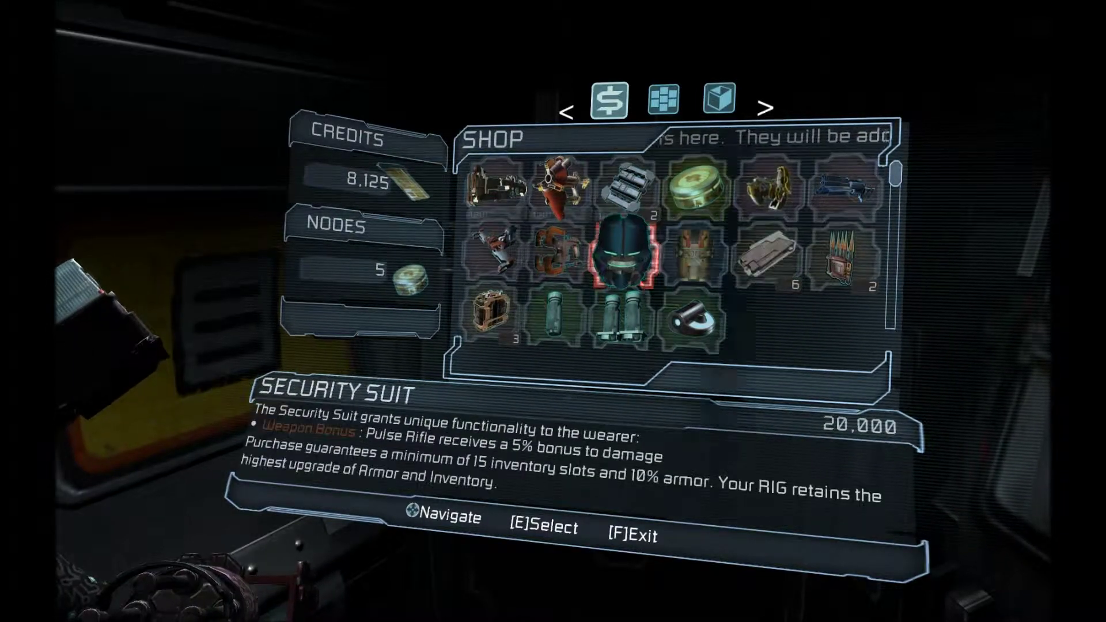
{"action": "key", "text": "a"}
{"action": "key", "text": "a"}
{"action": "key", "text": "s"}
{"action": "key", "text": "s"}
{"action": "key", "text": "a"}
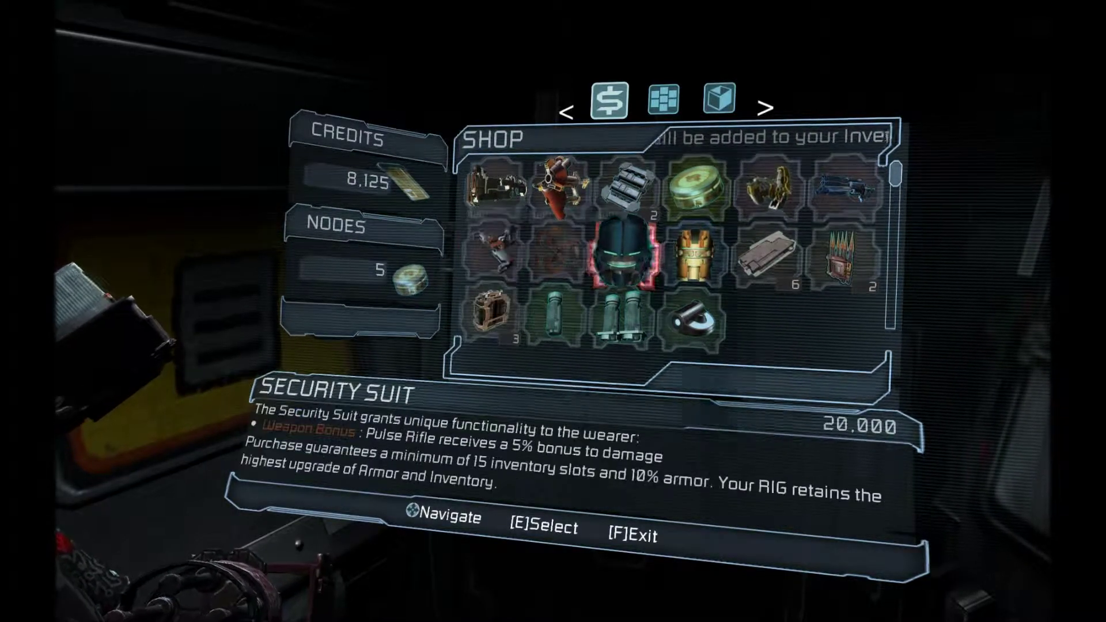
{"action": "key", "text": "d"}
{"action": "key", "text": "d"}
{"action": "key", "text": "d"}
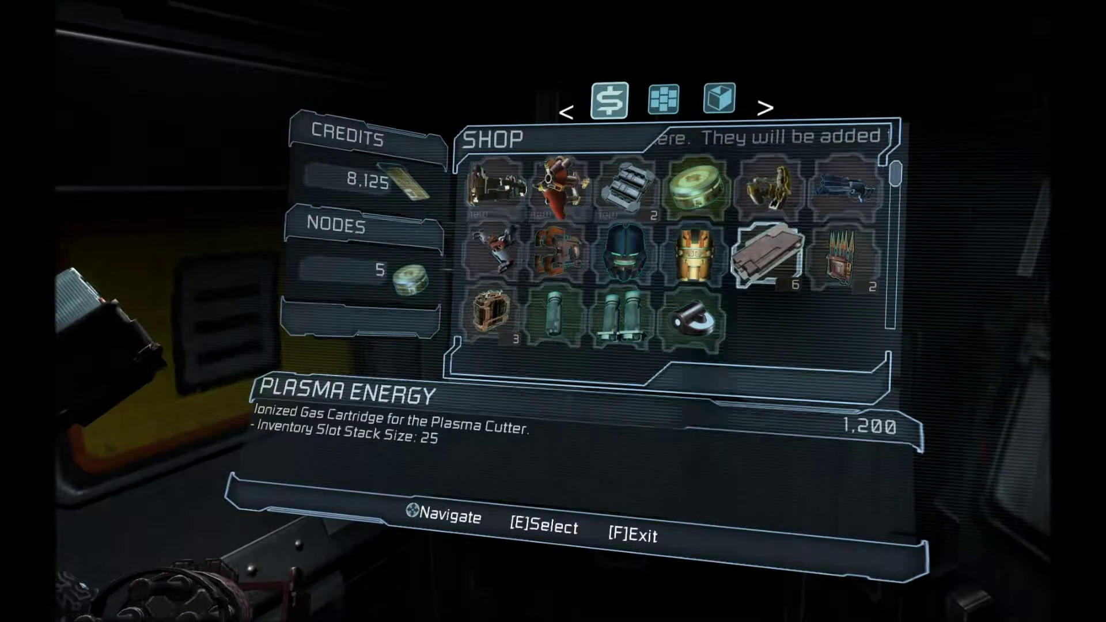
{"action": "key", "text": "Right"}
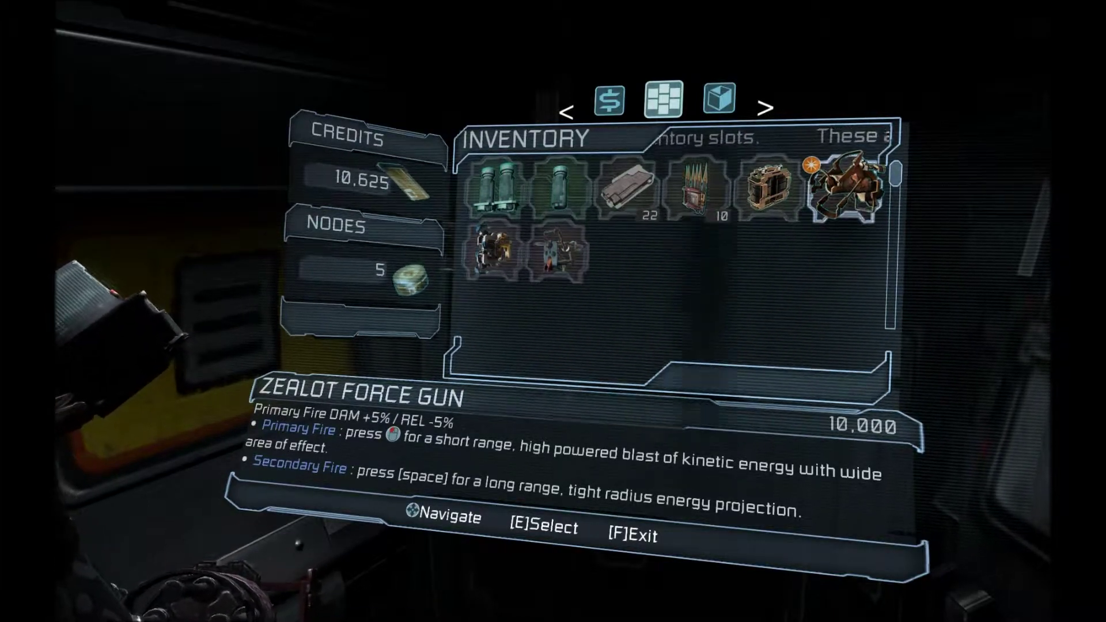
Leave the store with 10,625 credits and return to the game.
{"action": "key", "text": "f"}
{"action": "key", "text": "f"}
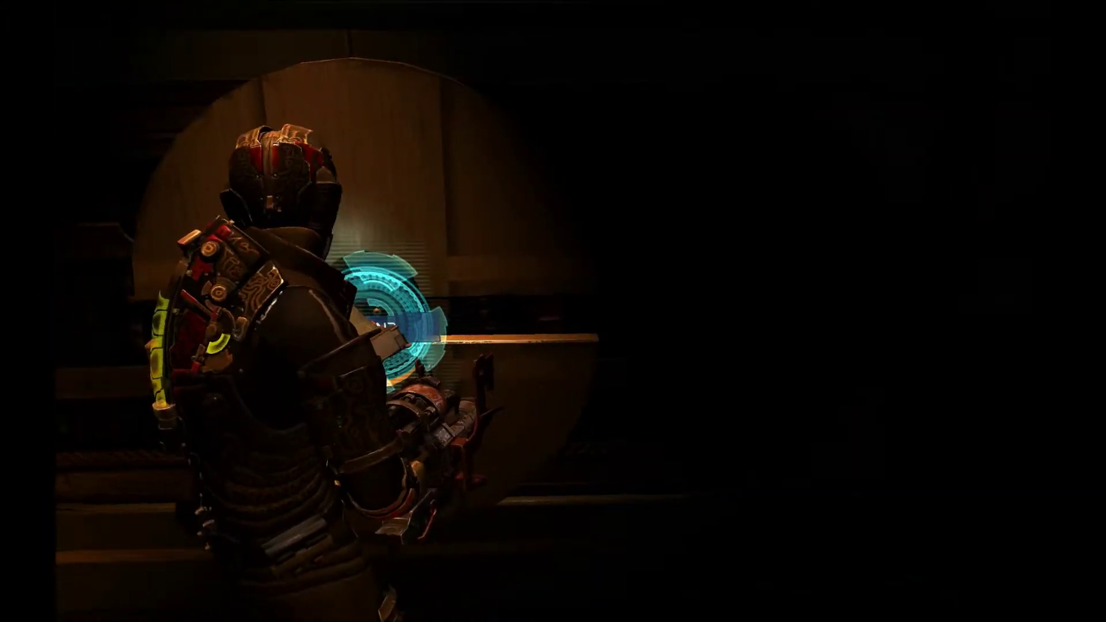
Go through the opened door and down the dark corridor toward the malfunctioning door.
{"action": "key", "text": "w"}
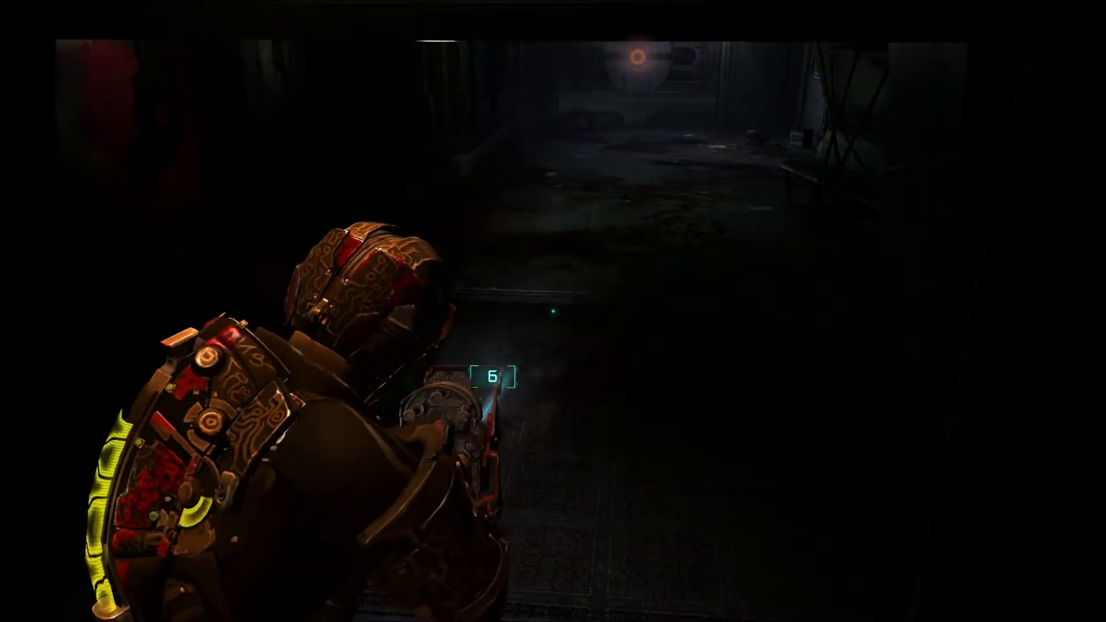
{"action": "key", "text": "w"}
{"action": "key", "text": "w"}
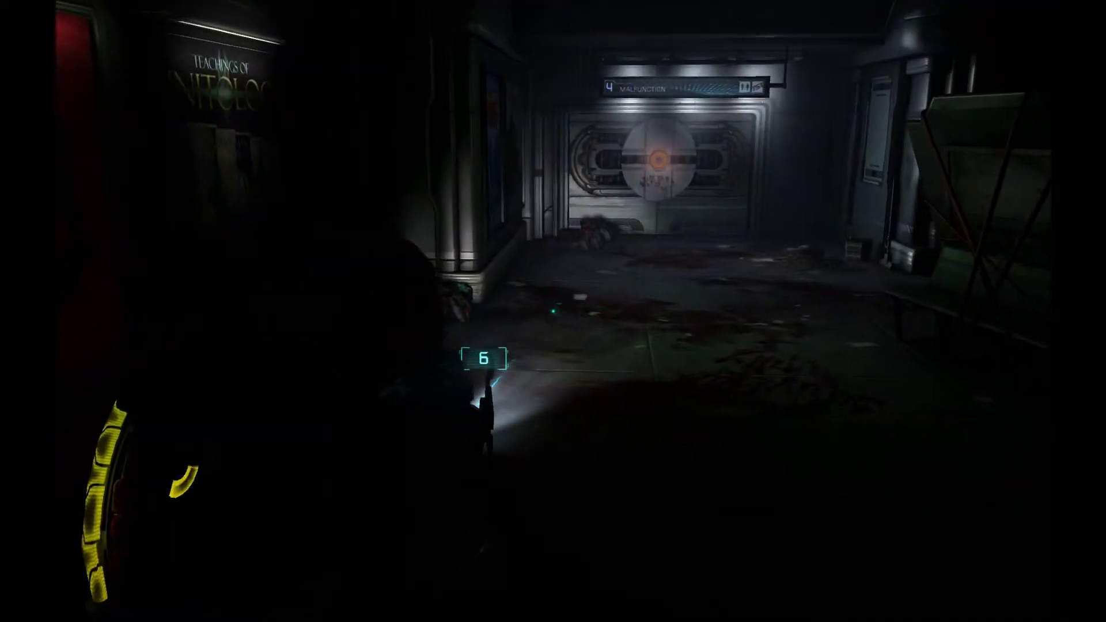
{"action": "key", "text": "w"}
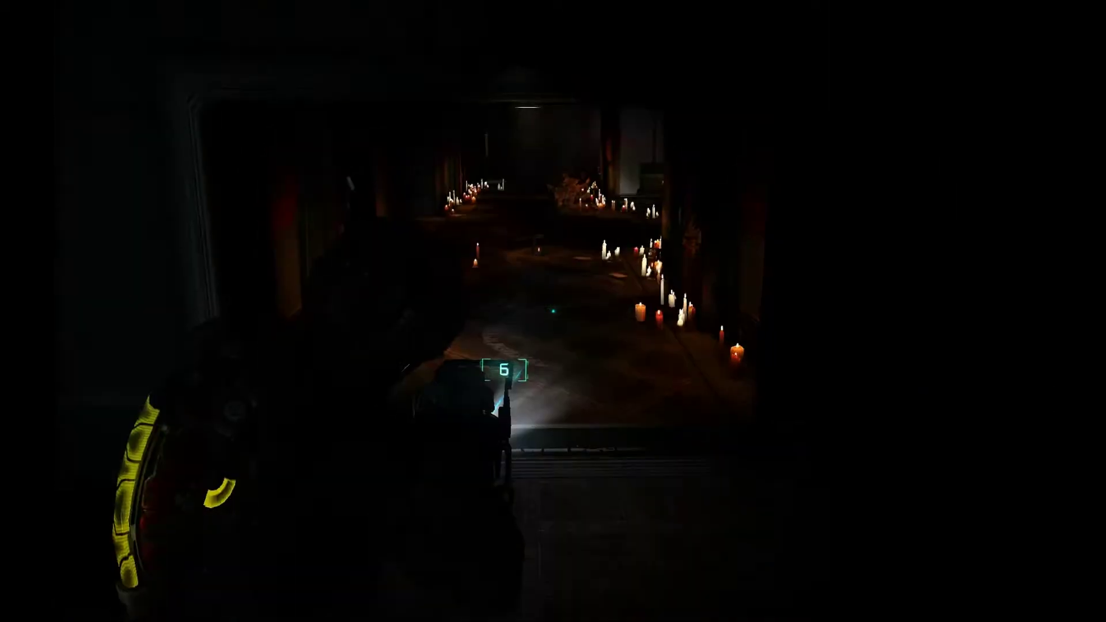
{"action": "key", "text": "w"}
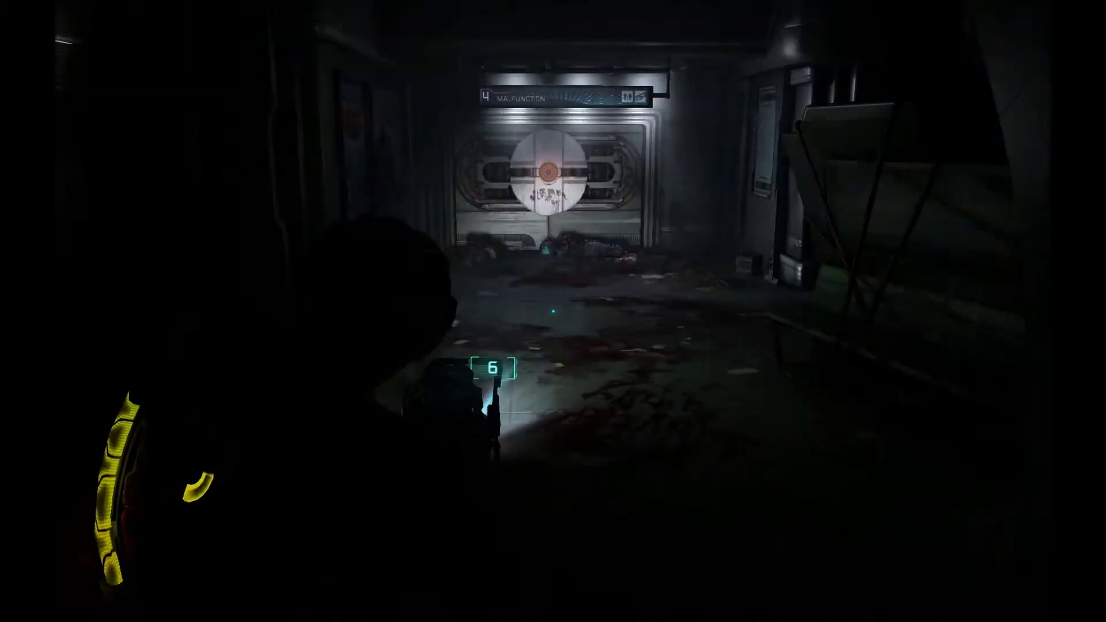
{"action": "key", "text": "w"}
{"action": "key", "text": "w"}
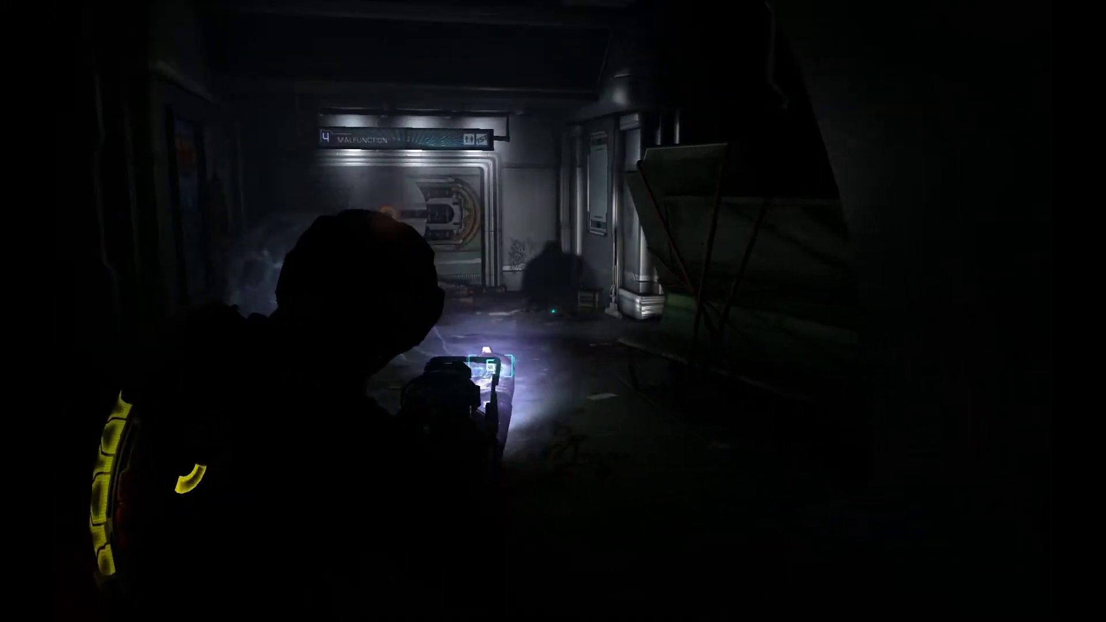
{"action": "key", "text": "w"}
{"action": "key", "text": "w"}
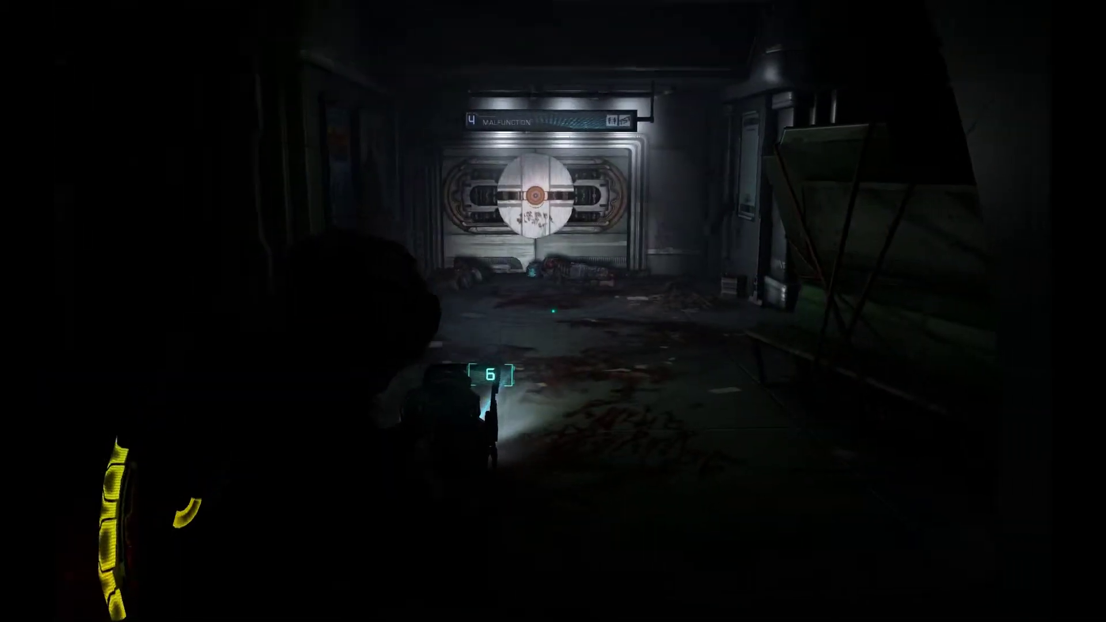
Switch to the weapon holding 29 rounds.
{"action": "key", "text": "2"}
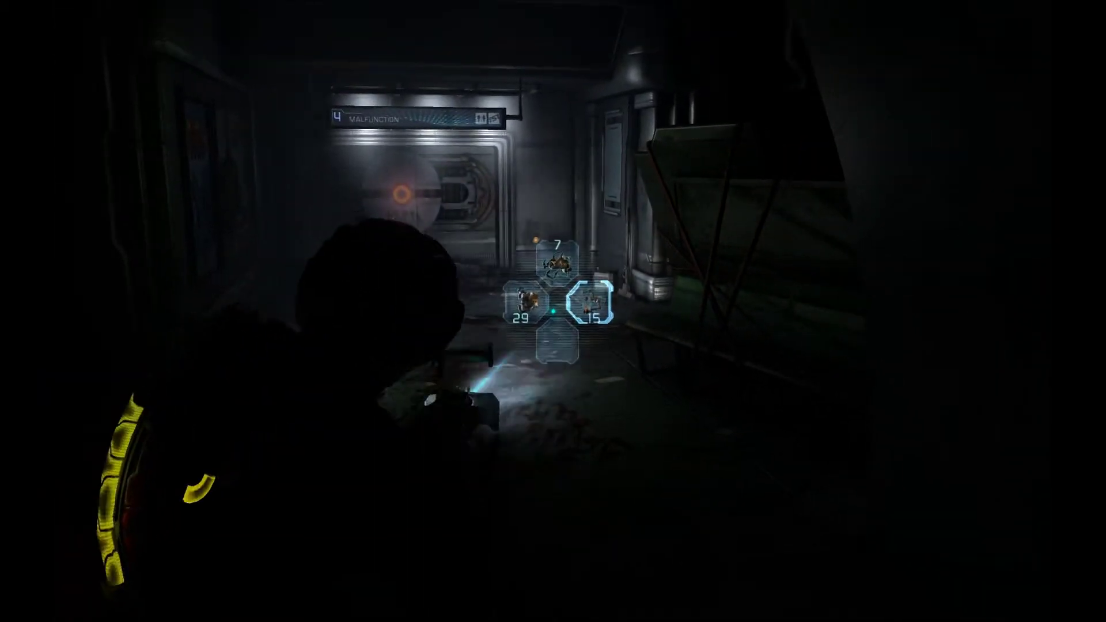
{"action": "key", "text": "w"}
{"action": "key", "text": "w"}
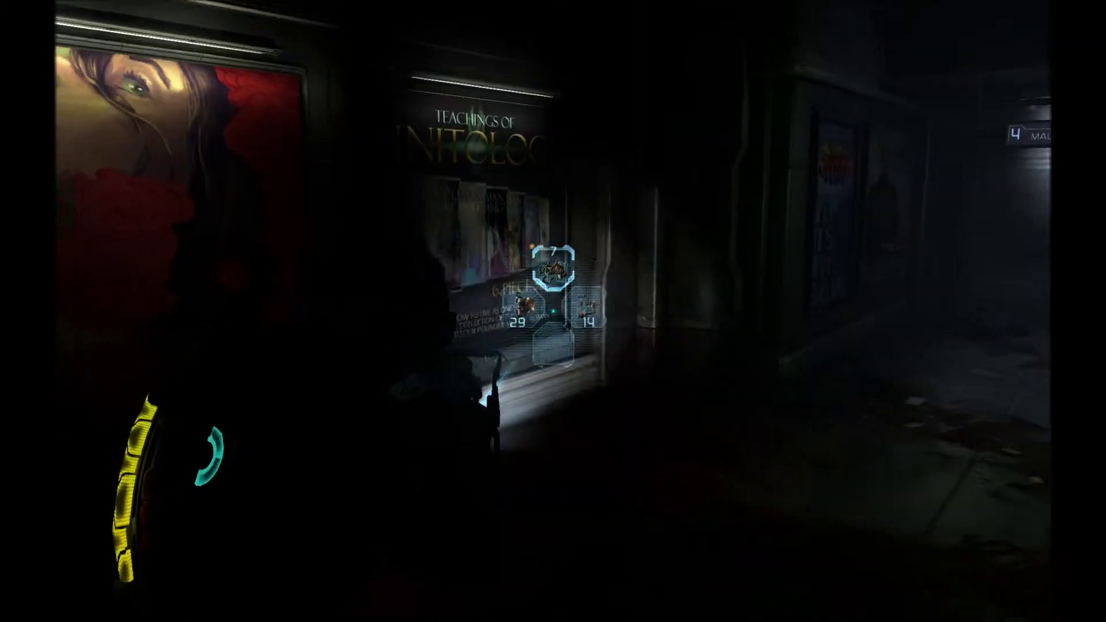
{"action": "key", "text": "2"}
{"action": "key", "text": "w"}
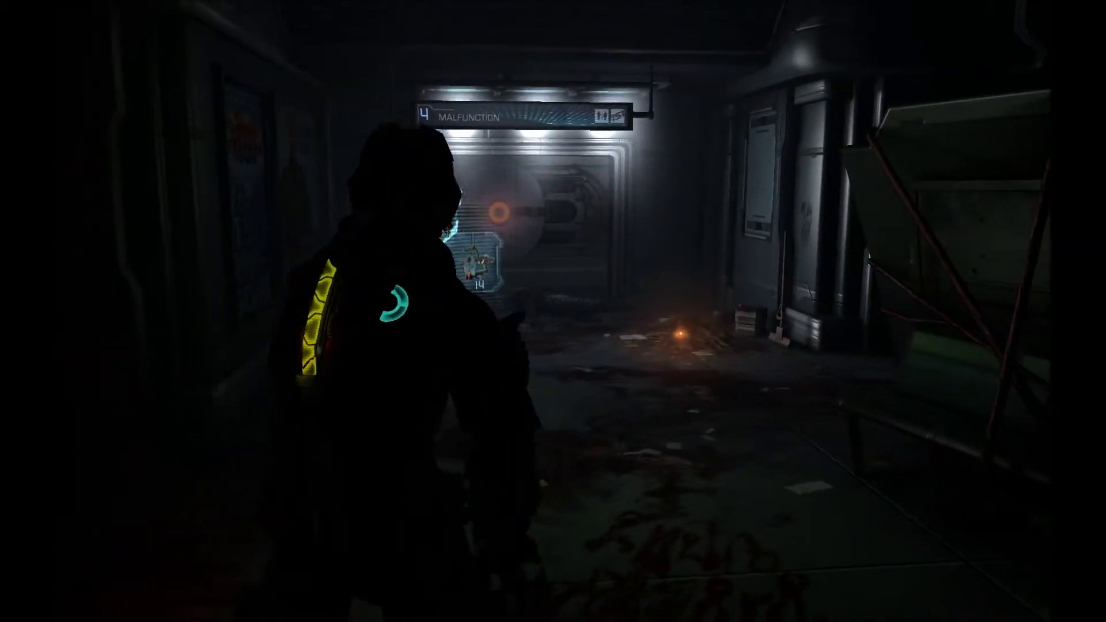
{"action": "key", "text": "4"}
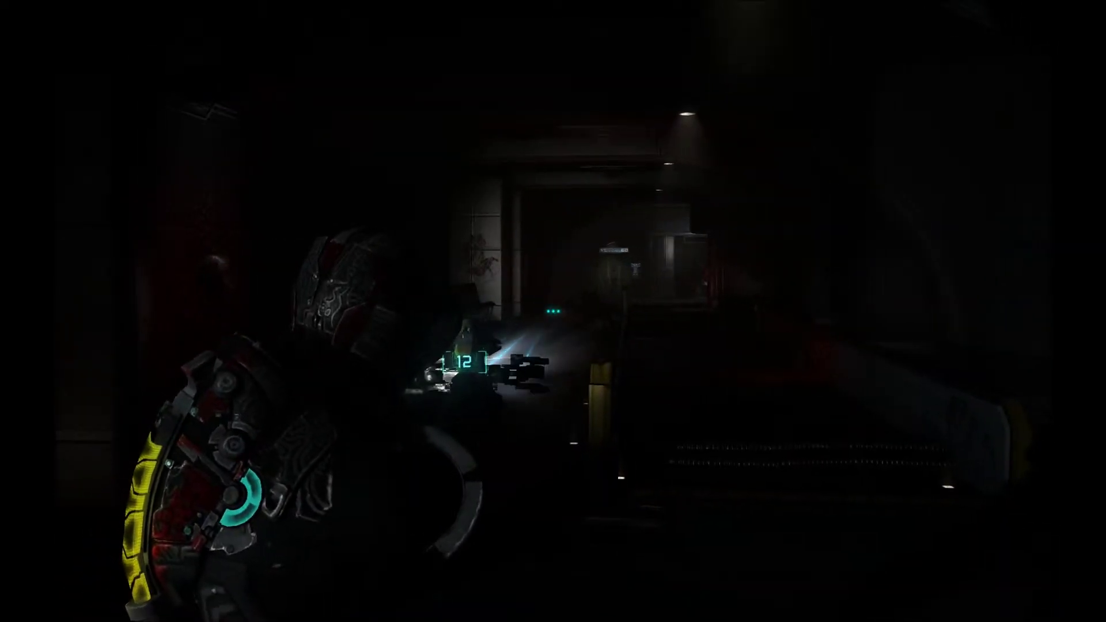
Gun down the necromorphs in the dark corridors, including the crawler among the lounge seats.
{"action": "left_click", "coordinate": [553, 311]}
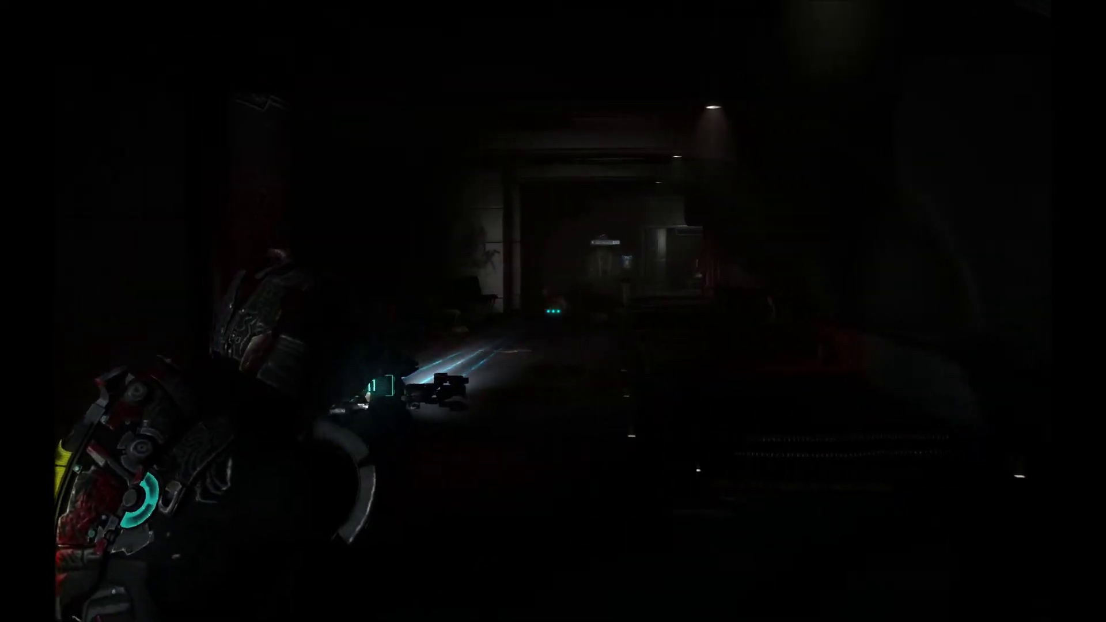
{"action": "left_click", "coordinate": [554, 312]}
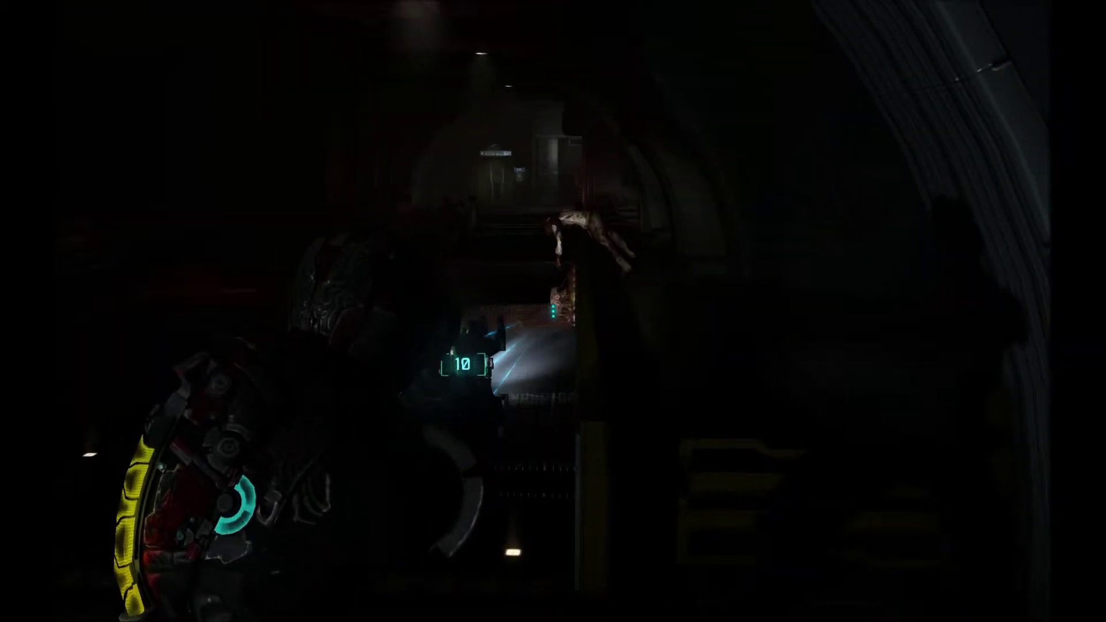
{"action": "left_click", "coordinate": [554, 312]}
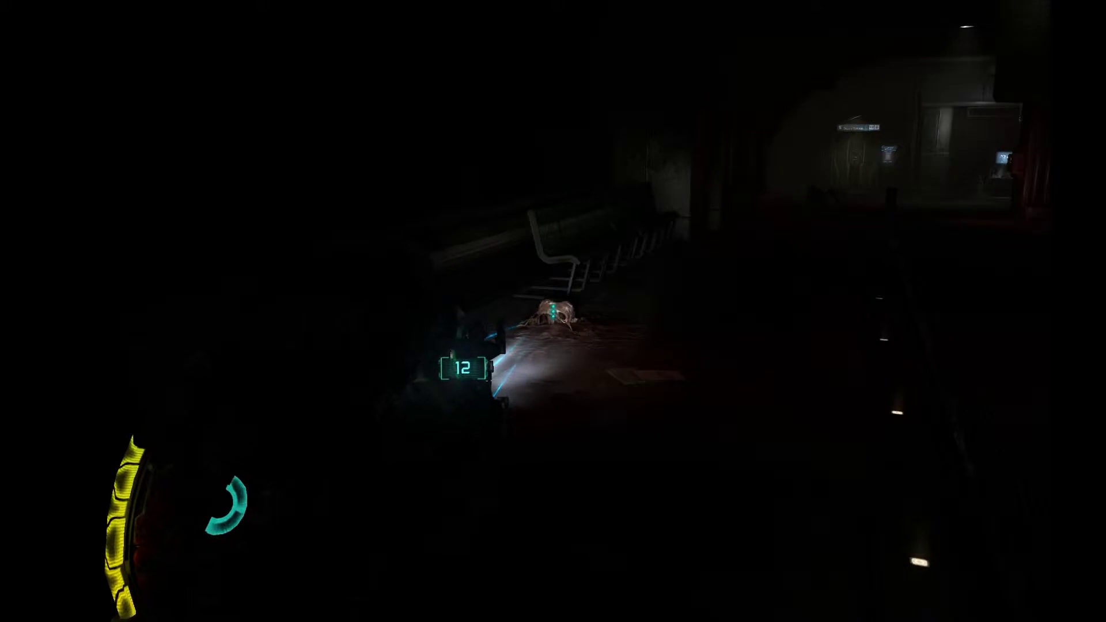
{"action": "left_click", "coordinate": [554, 311]}
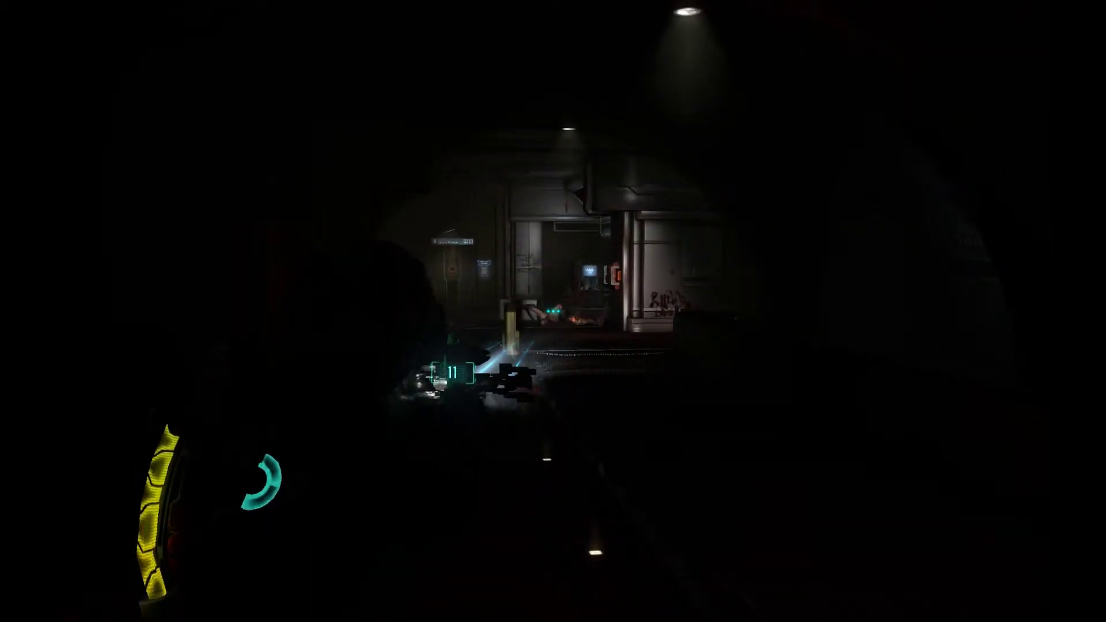
{"action": "left_click", "coordinate": [553, 311]}
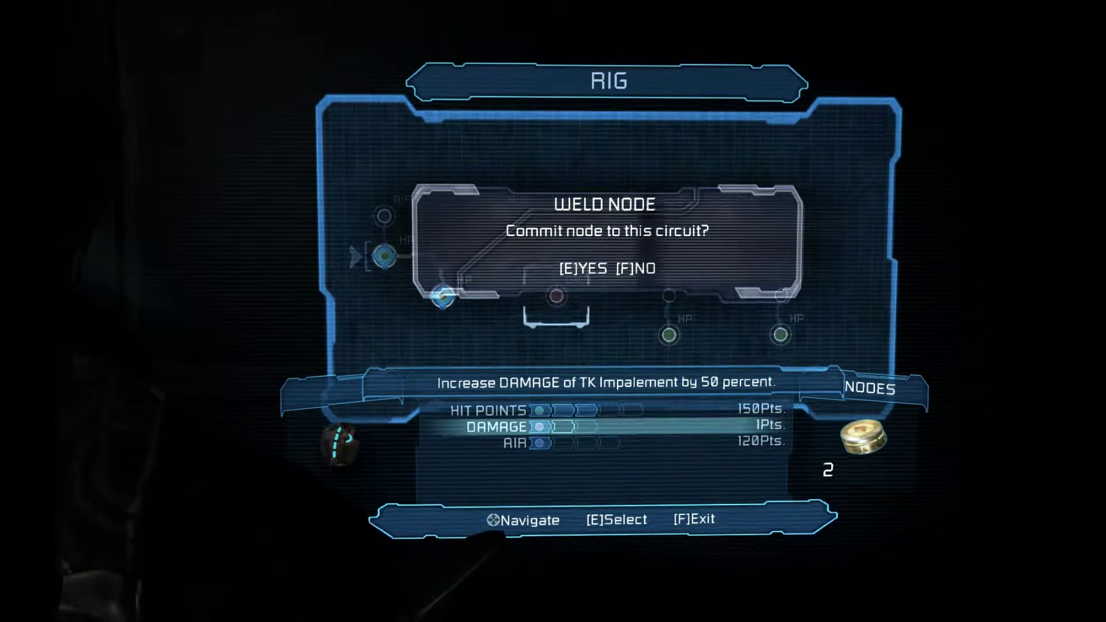
Weld a DAMAGE node into the rig's TK Impalement upgrade.
{"action": "key", "text": "e"}
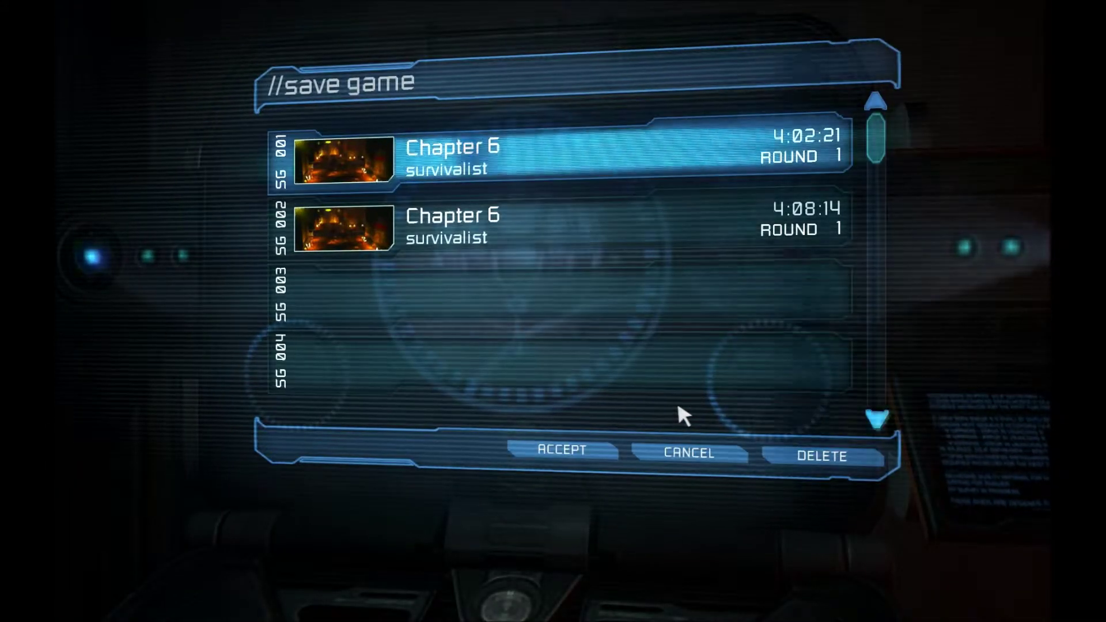
Overwrite save slot SG 001, then step up to the power-locked door.
{"action": "key", "text": "Down"}
{"action": "key", "text": "Up"}
{"action": "key", "text": "Return"}
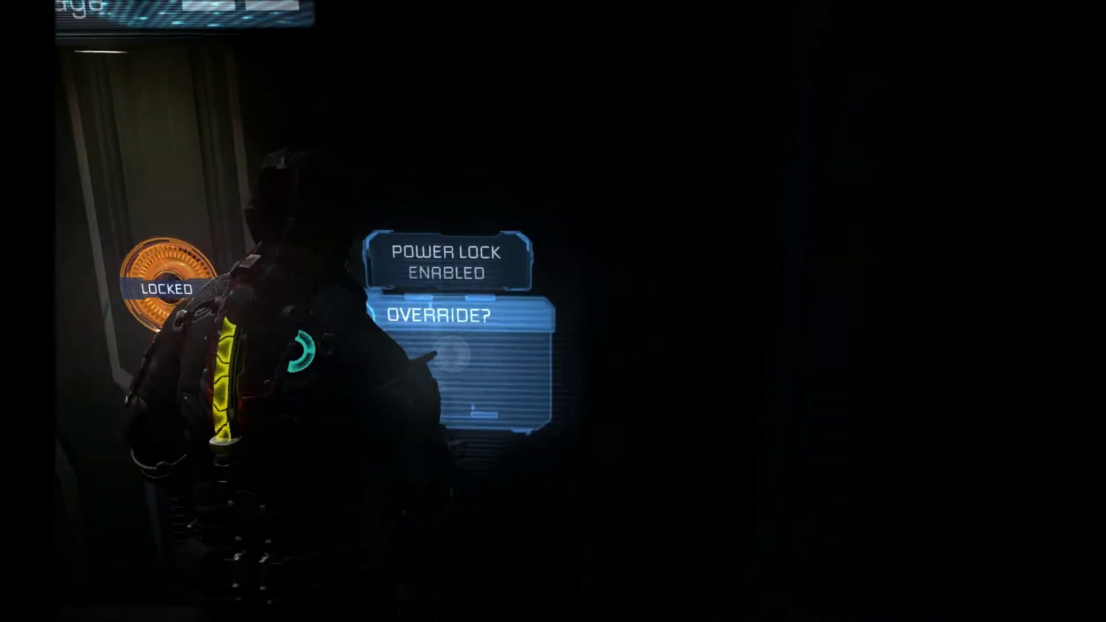
Override the power lock, enter Secure Storage, and grab the Javelin Spears and Bronze Semiconductor.
{"action": "key", "text": "e"}
{"action": "key", "text": "w"}
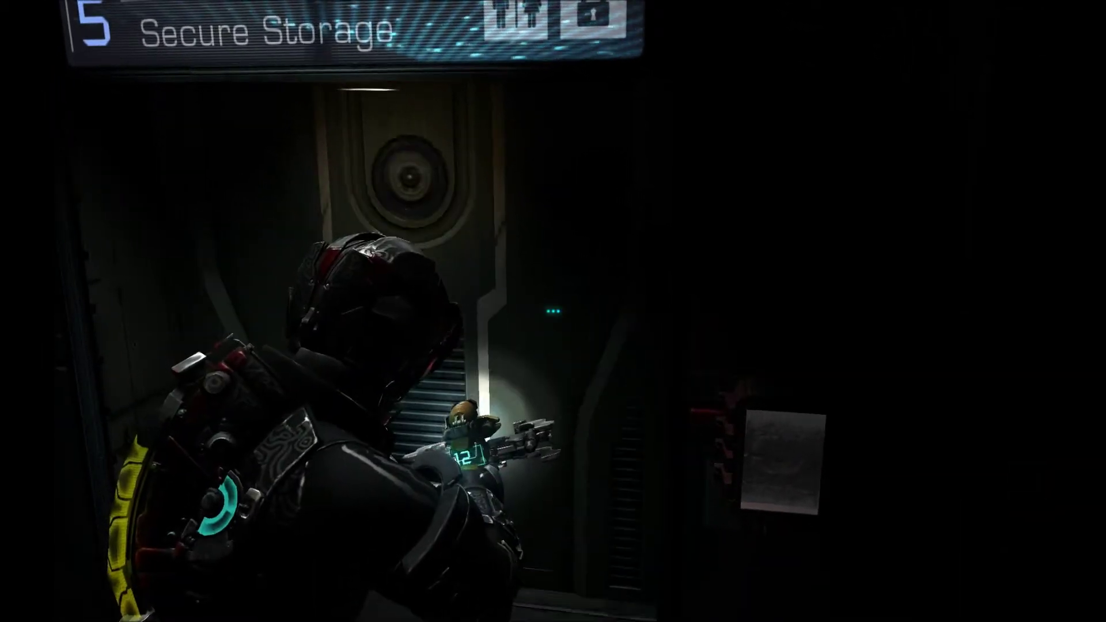
{"action": "key", "text": "w"}
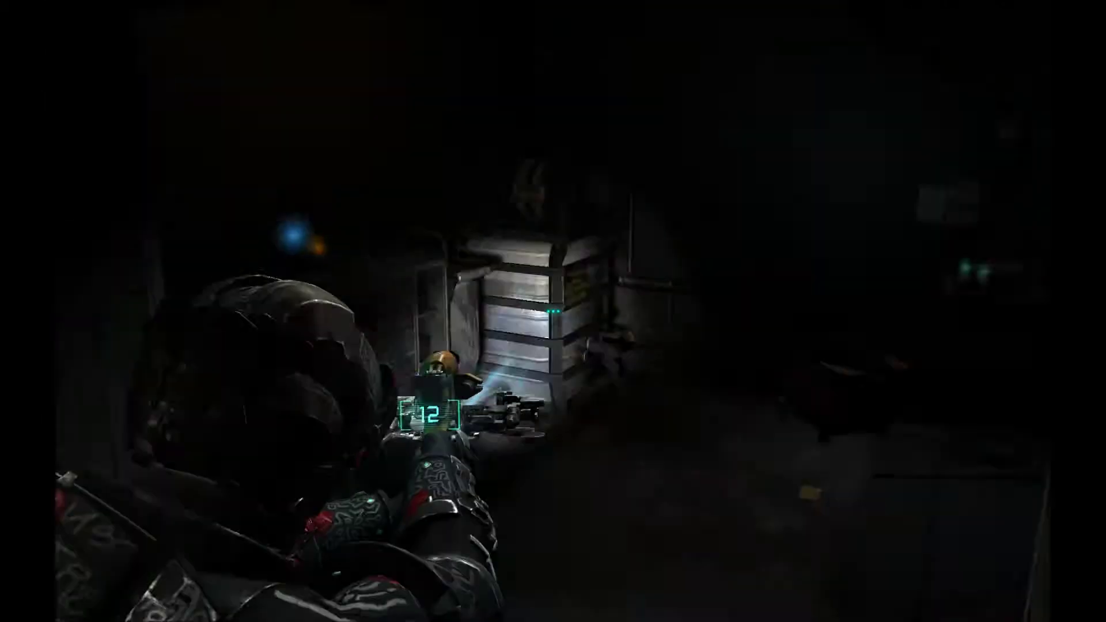
{"action": "key", "text": "e"}
{"action": "key", "text": "w"}
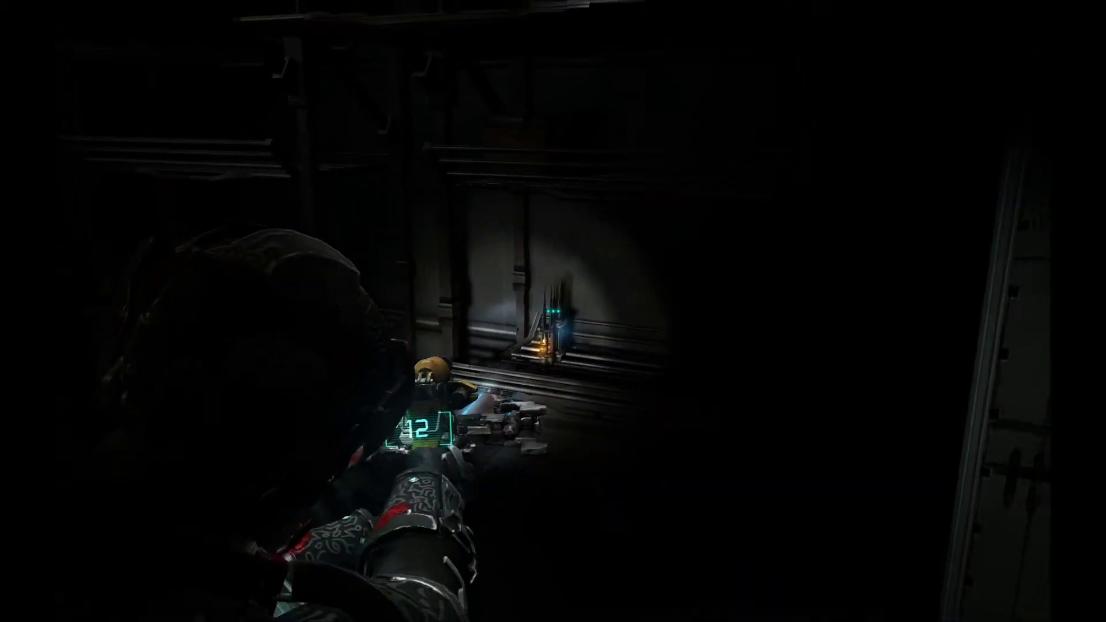
{"action": "key", "text": "e"}
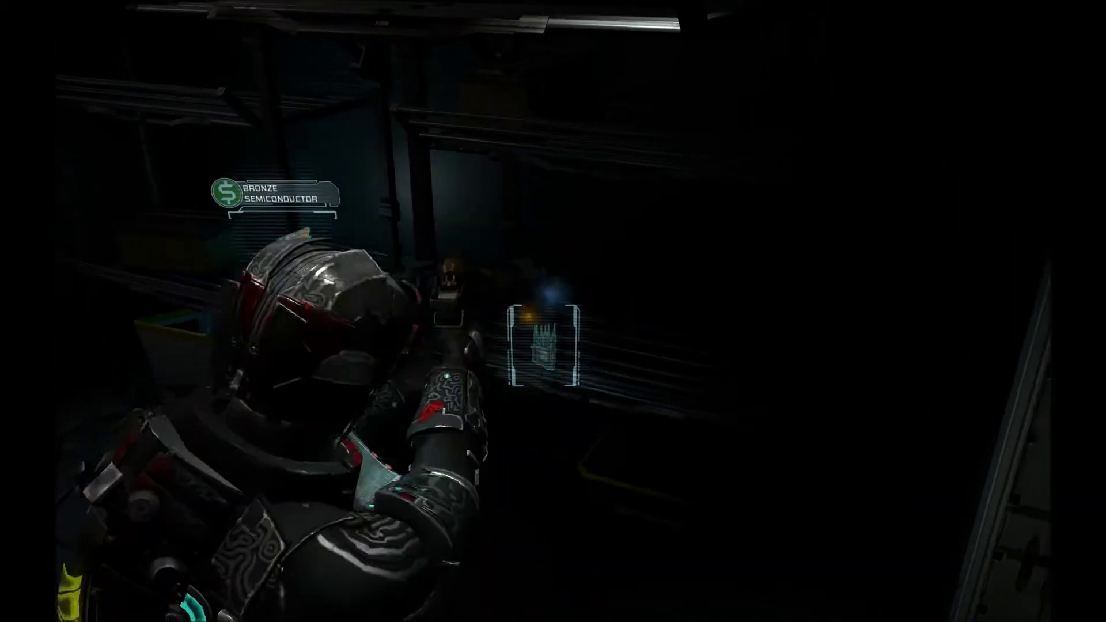
Collect the Medium Med Pack and Stasis Pack, then open the inventory.
{"action": "key", "text": "s"}
{"action": "key", "text": "w"}
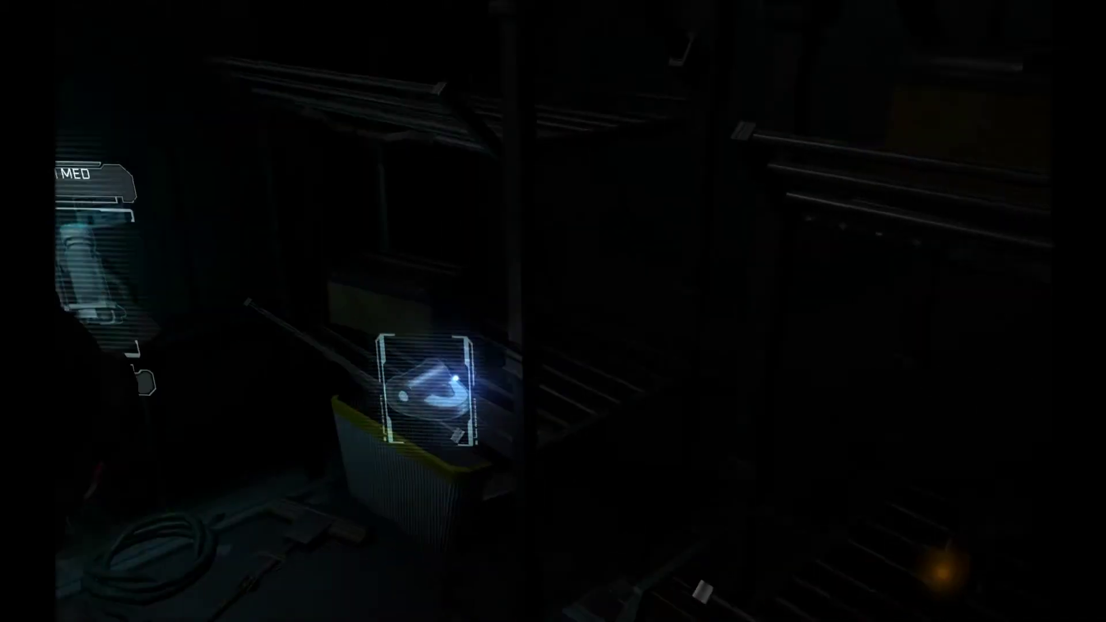
{"action": "key", "text": "w"}
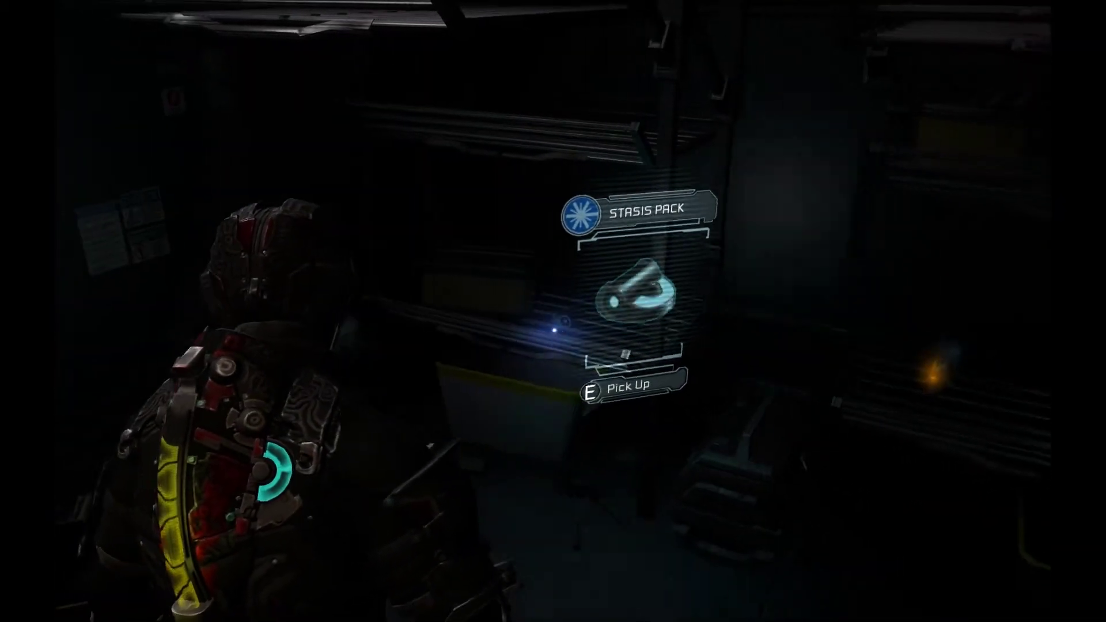
{"action": "key", "text": "e"}
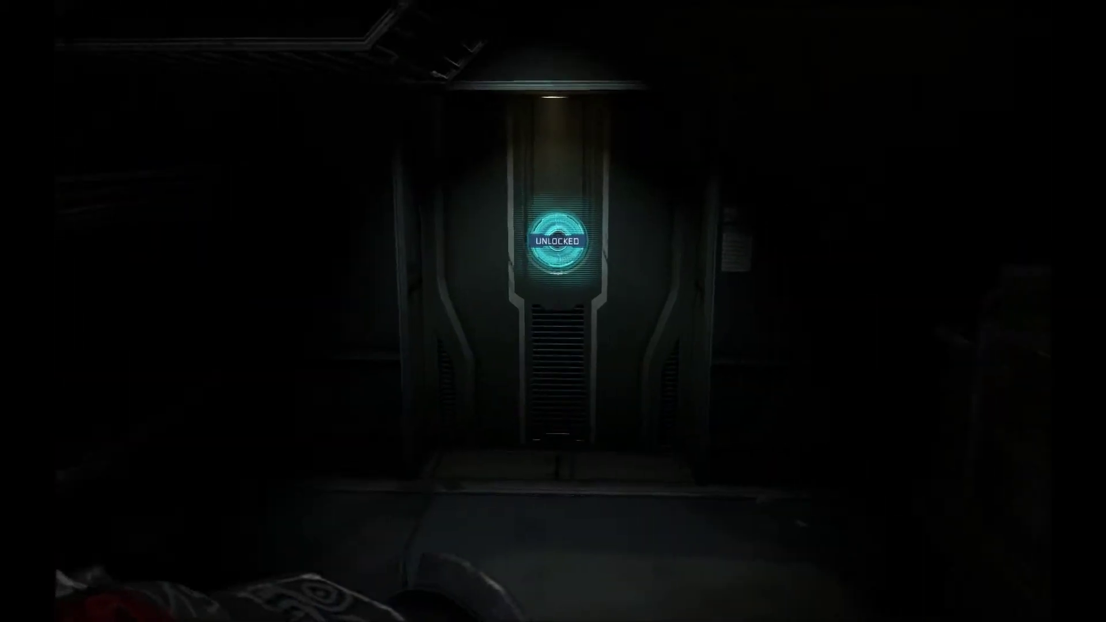
{"action": "key", "text": "Tab"}
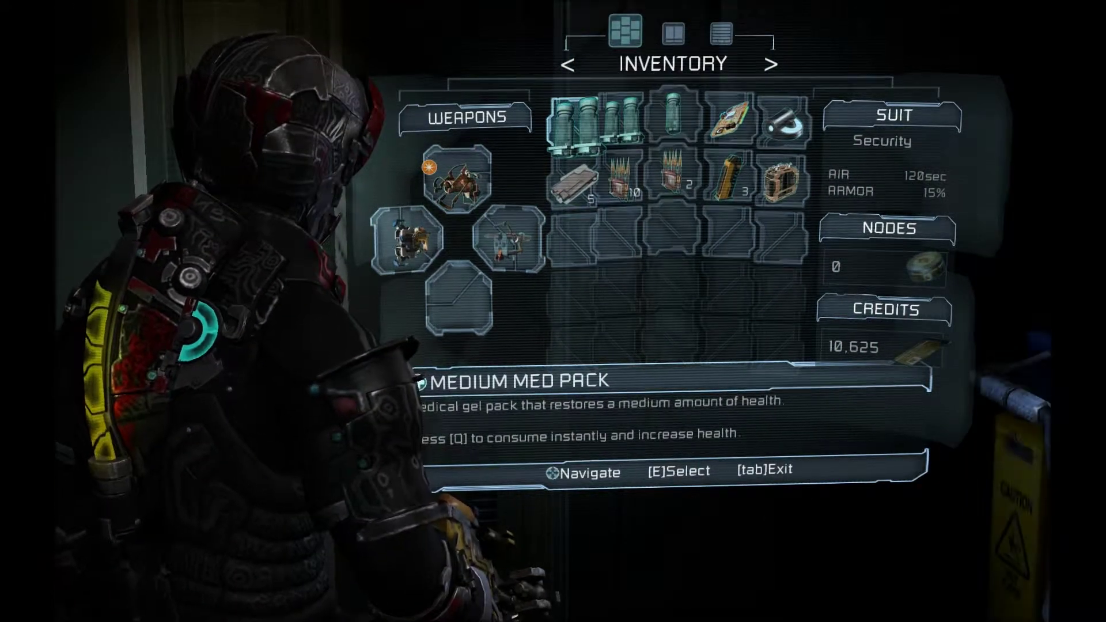
{"action": "key", "text": "d"}
{"action": "key", "text": "d"}
{"action": "key", "text": "s"}
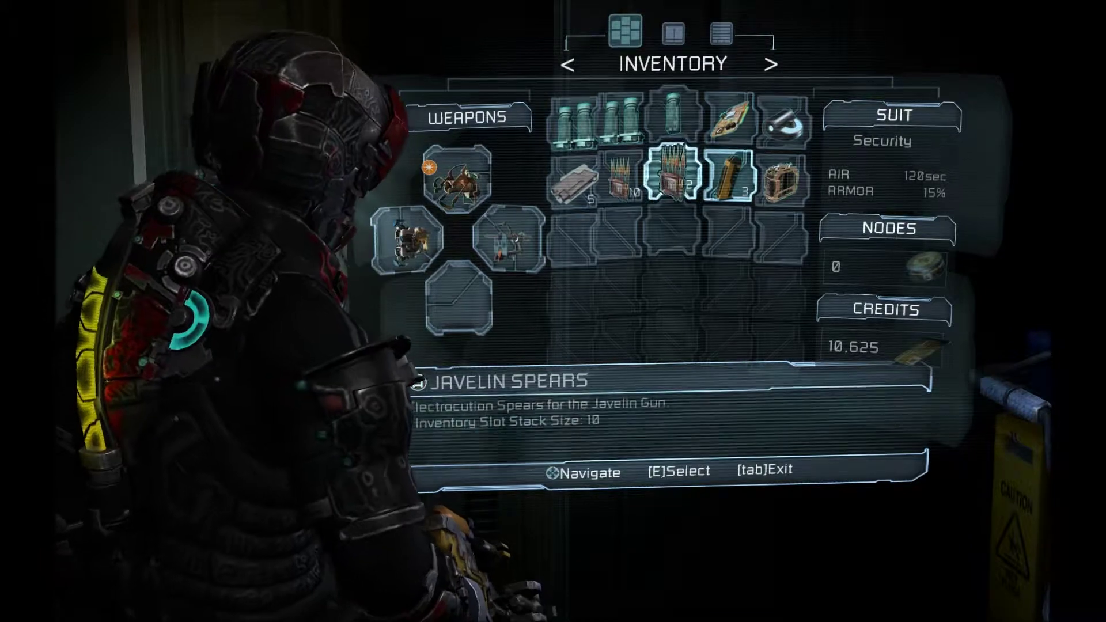
{"action": "key", "text": "w"}
{"action": "key", "text": "d"}
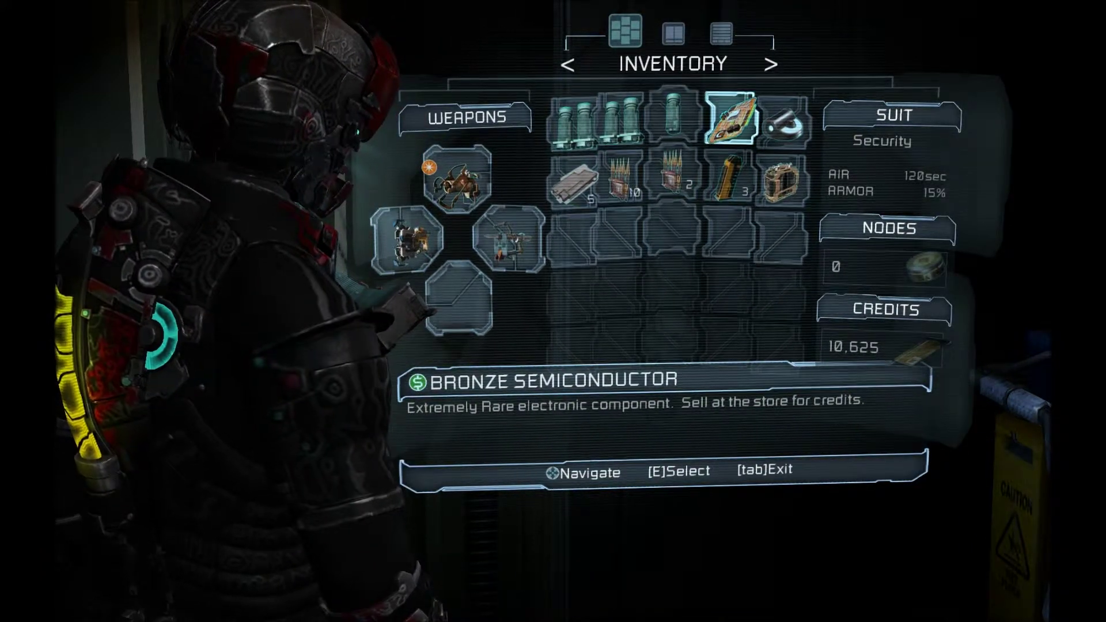
{"action": "key", "text": "Tab"}
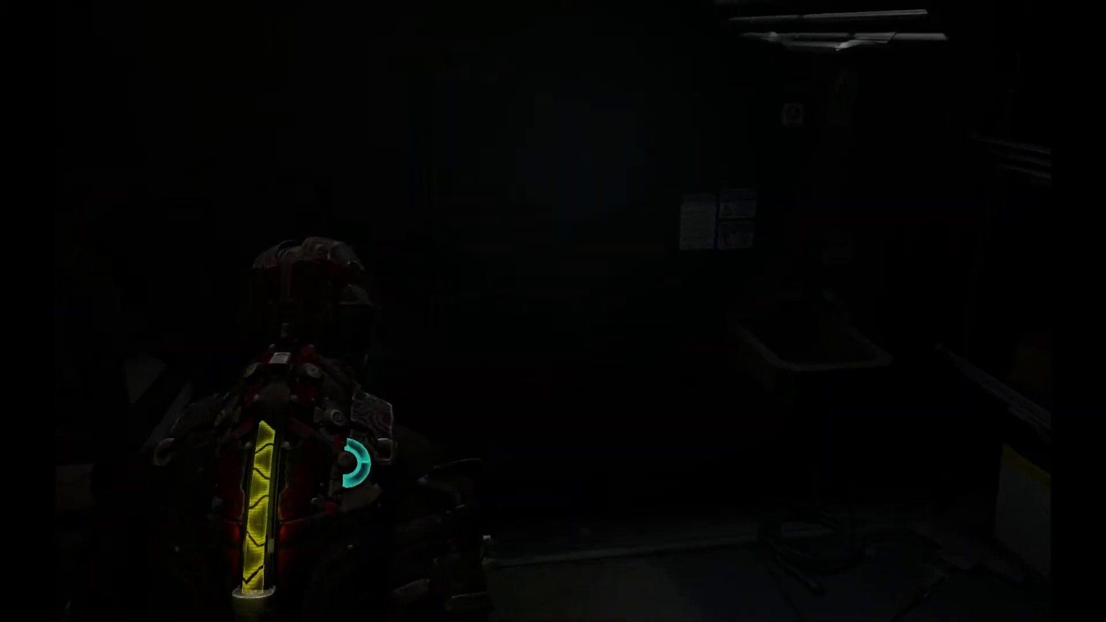
Walk through the unlocked door and down the street toward the burning doorway.
{"action": "key", "text": "w"}
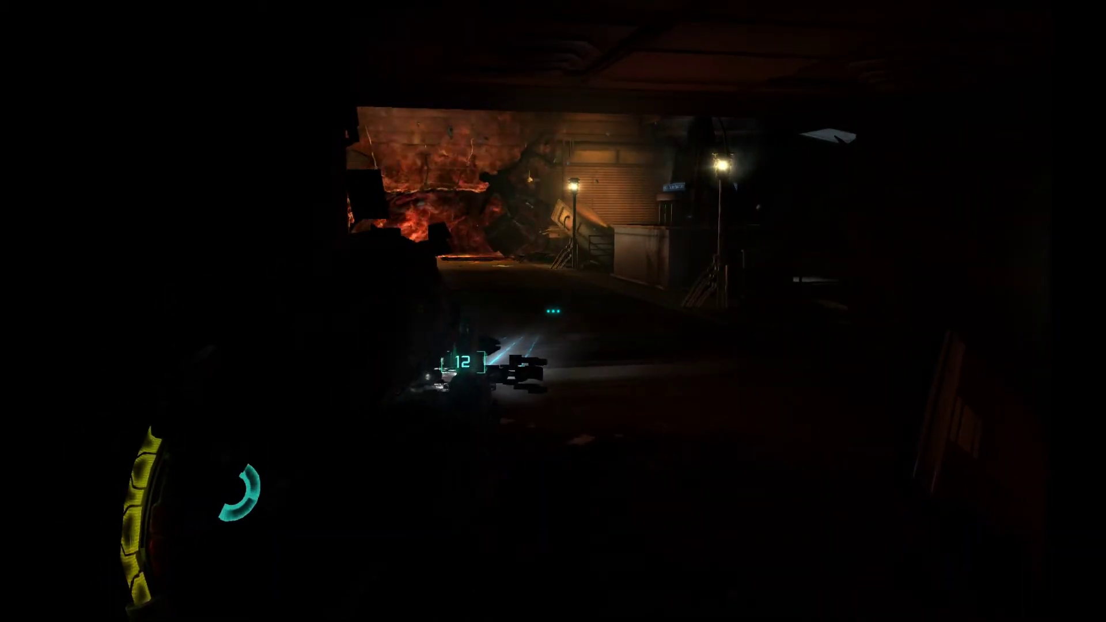
{"action": "key", "text": "w"}
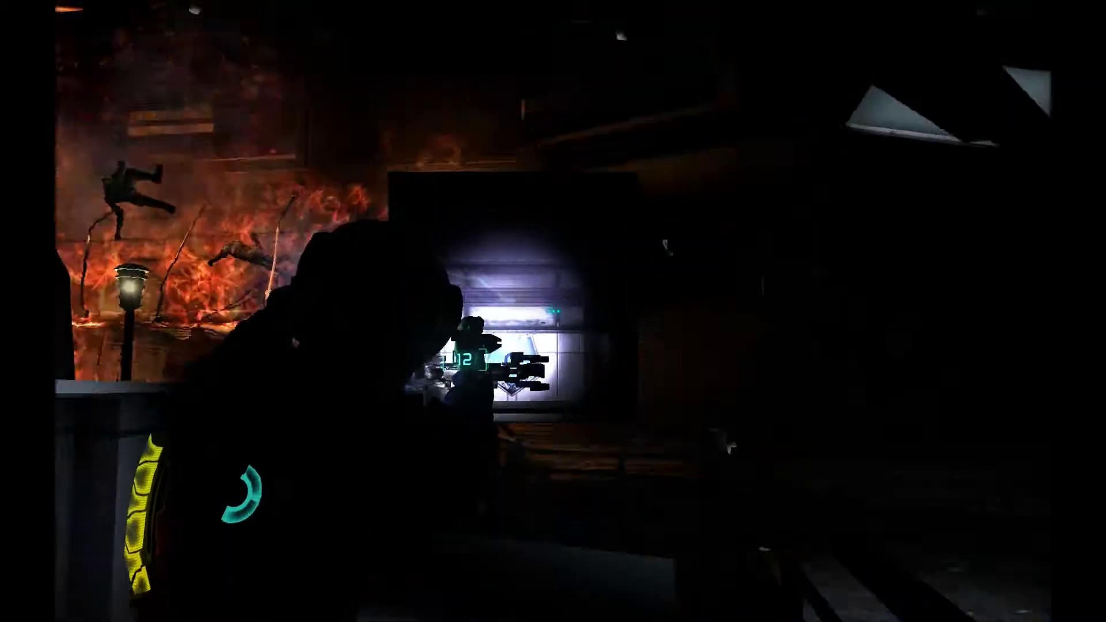
Grab the glowing power battery with kinesis and steer it toward the oxygen station socket.
{"action": "key", "text": "e"}
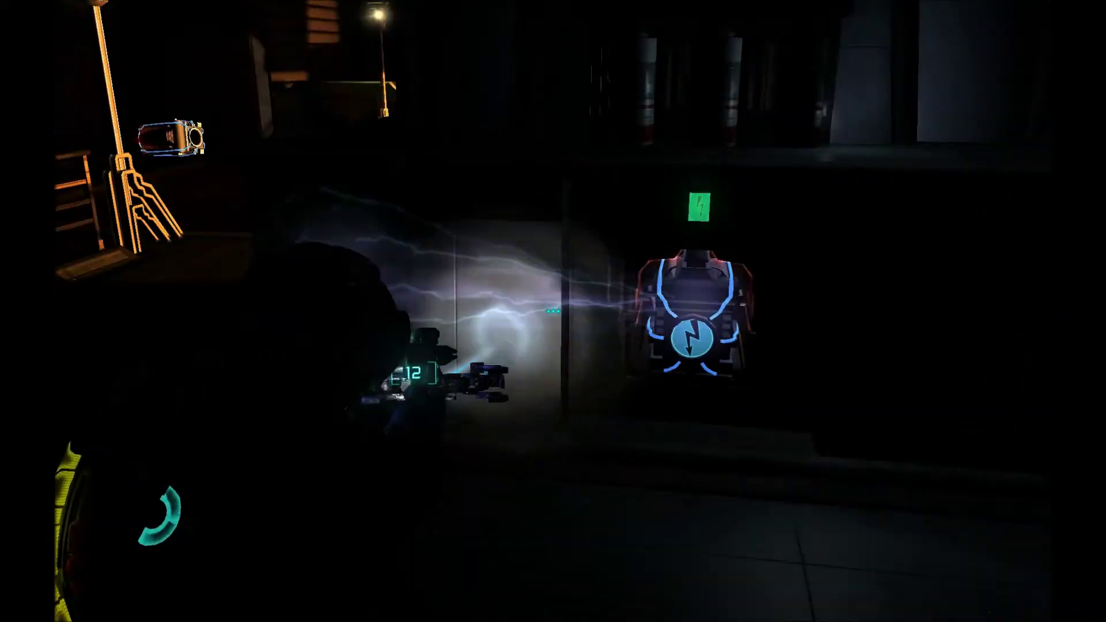